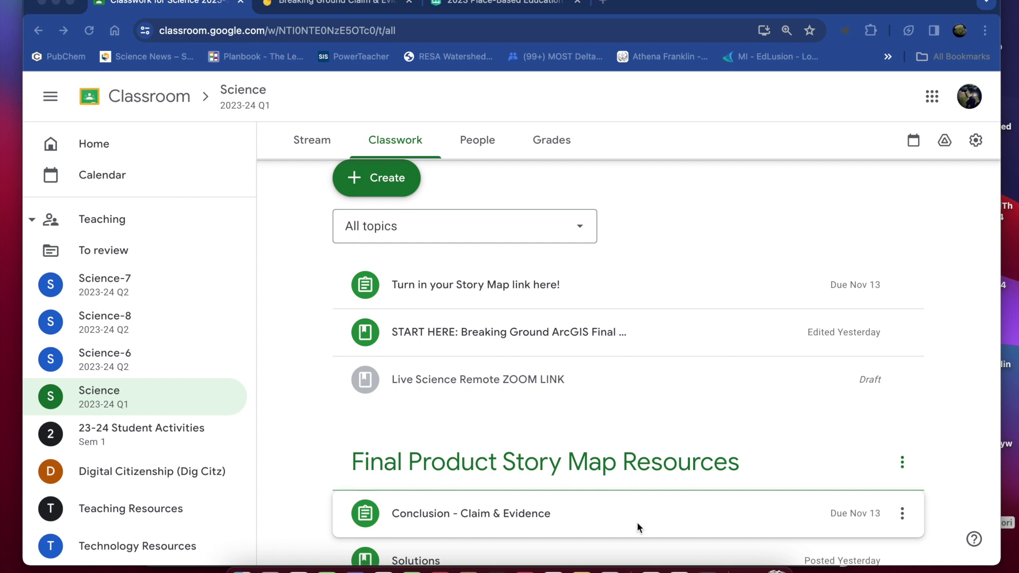
- From START HERE, open The Greenspire School, ArcGIS Storymap Guide and Breaking Ground to Save It links
{"action": "left_click", "coordinate": [656, 5]}
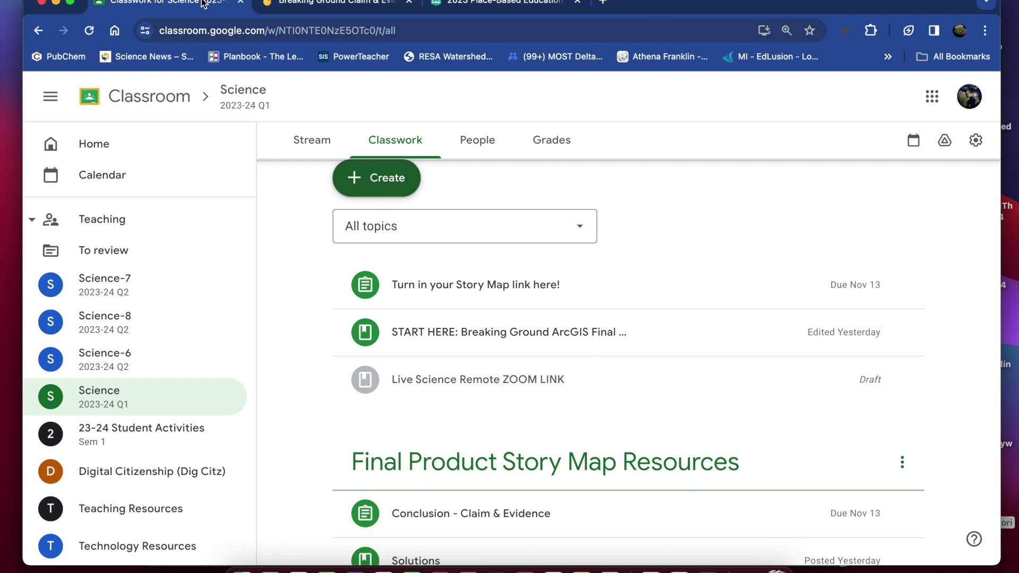
{"action": "scroll", "coordinate": [623, 240], "scroll_direction": "down", "scroll_amount": 1}
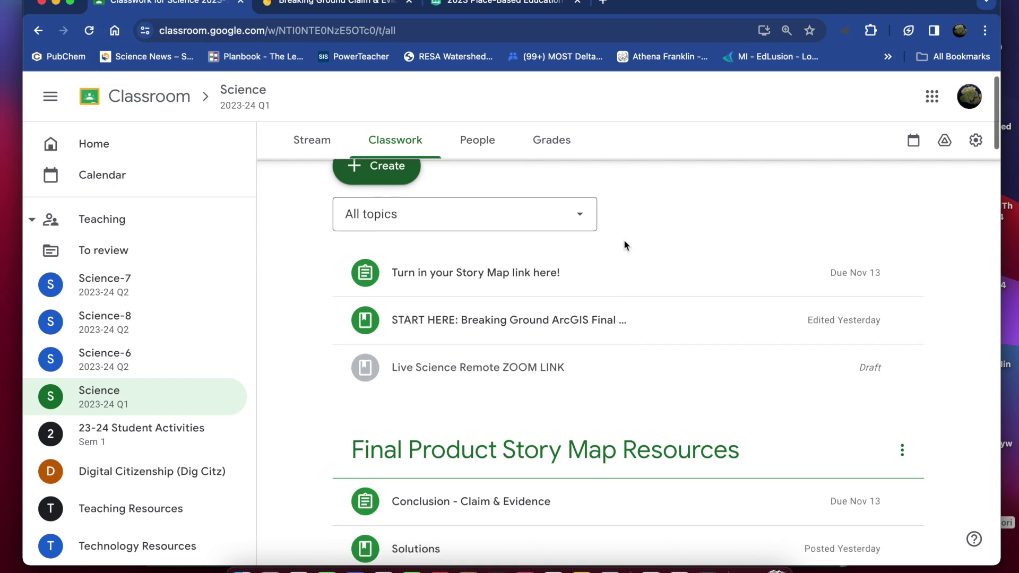
{"action": "left_click", "coordinate": [518, 307]}
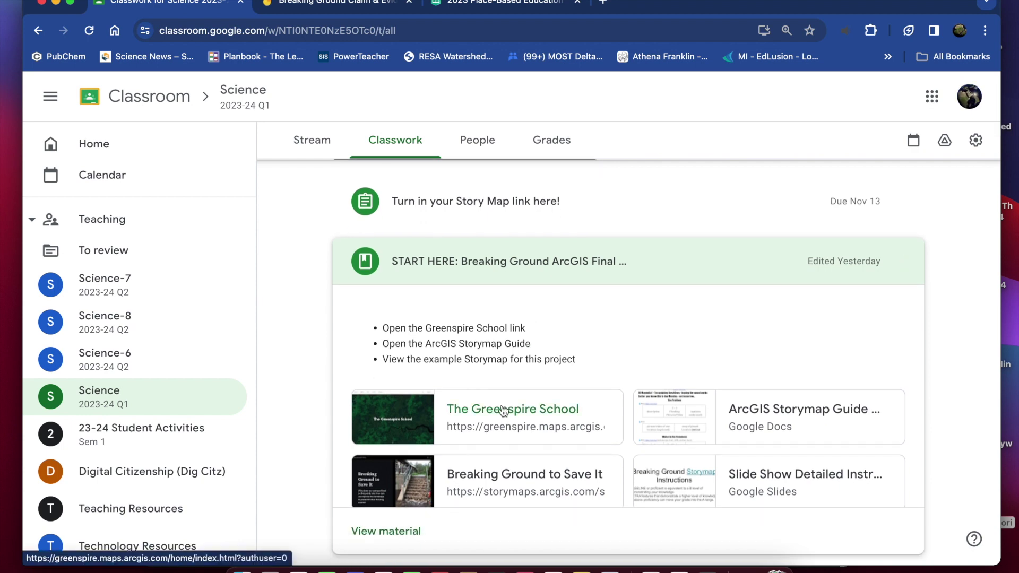
{"action": "left_click", "coordinate": [503, 411]}
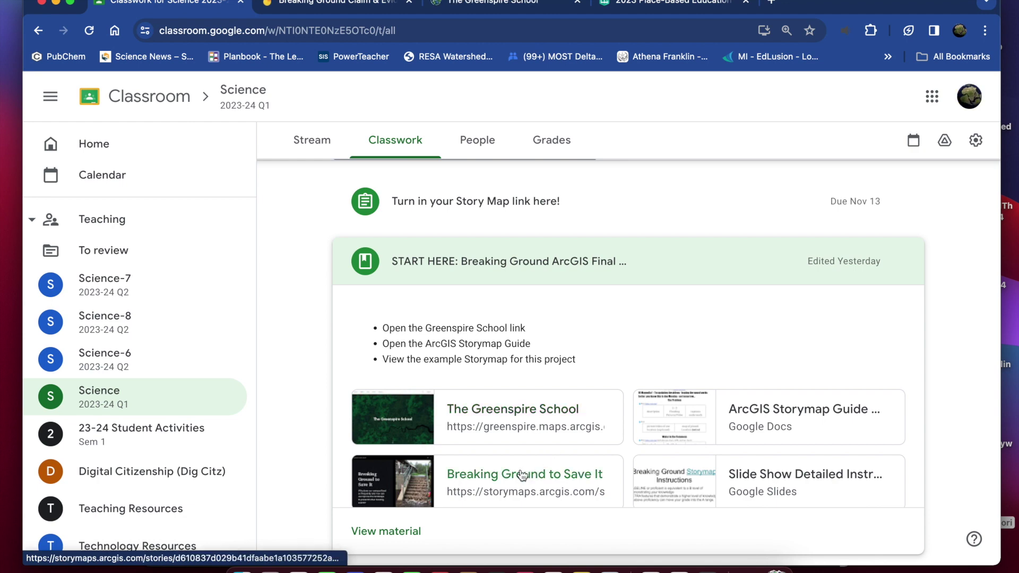
{"action": "left_click", "coordinate": [768, 415]}
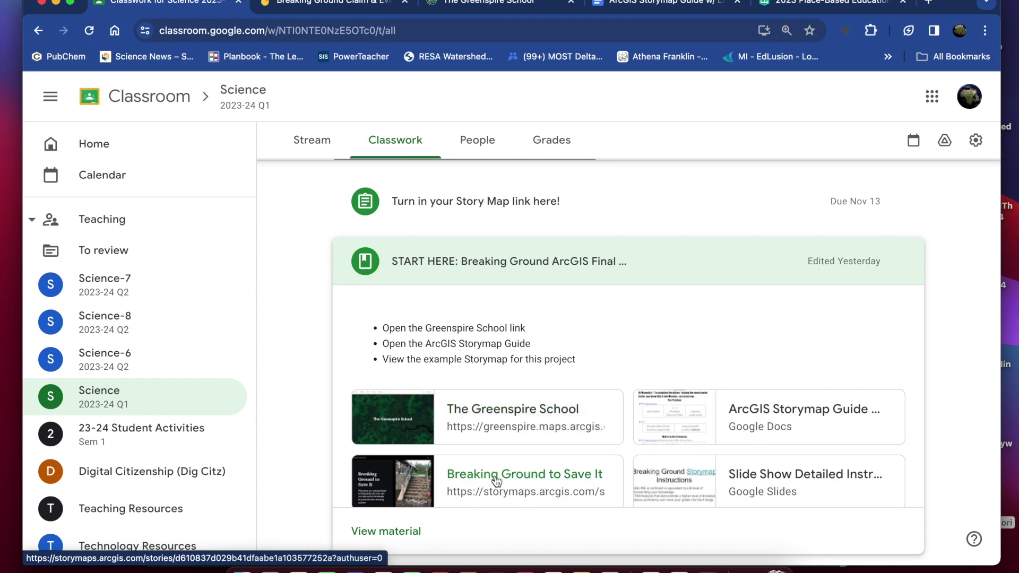
{"action": "scroll", "coordinate": [495, 480], "scroll_direction": "down", "scroll_amount": 1}
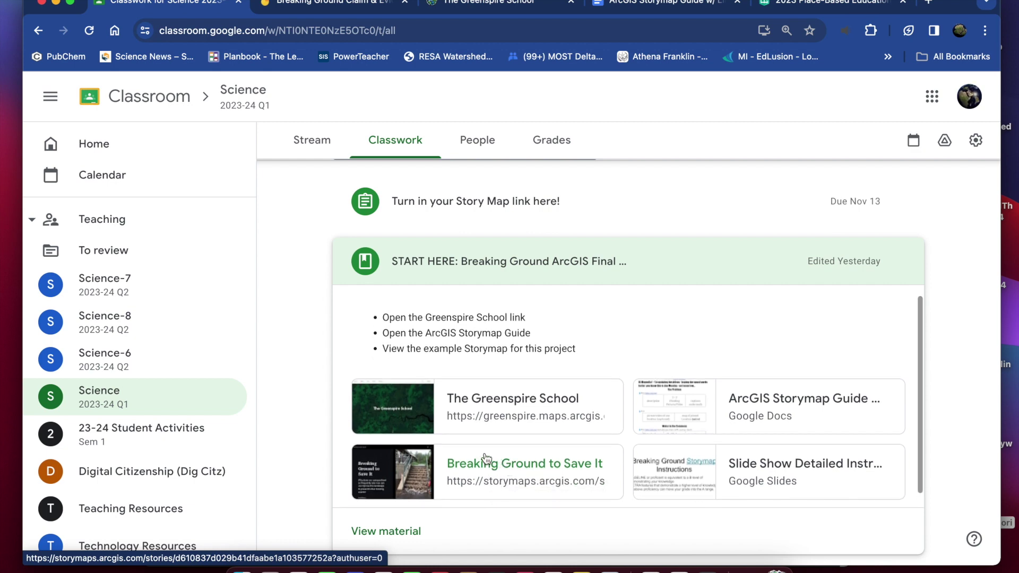
{"action": "left_click", "coordinate": [508, 478]}
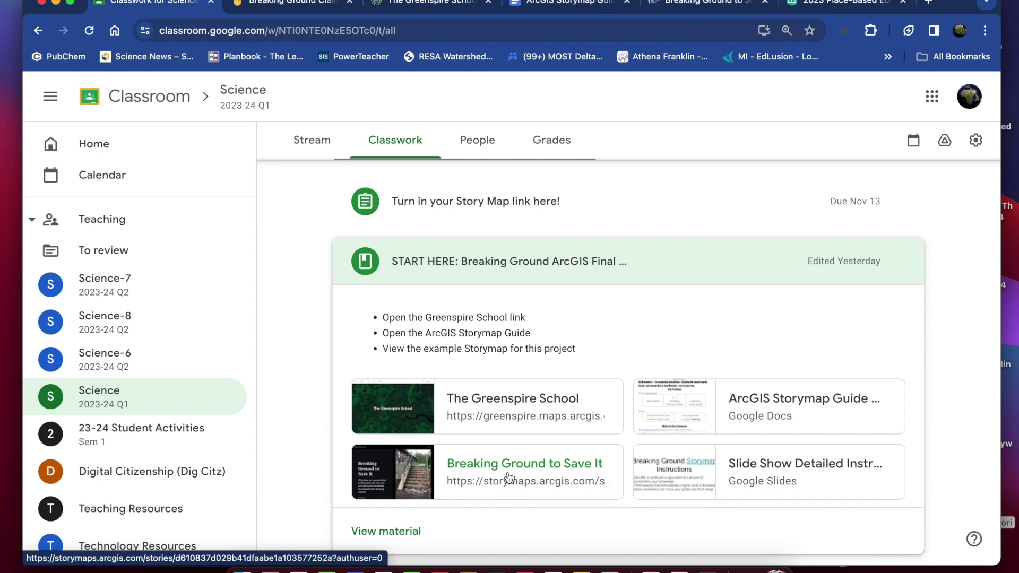
{"action": "left_click", "coordinate": [654, 276]}
- Open the student Breaking Ground Claim & Evidence Jamboard under Conclusion - Claim & Evidence
{"action": "scroll", "coordinate": [654, 276], "scroll_direction": "down", "scroll_amount": 3}
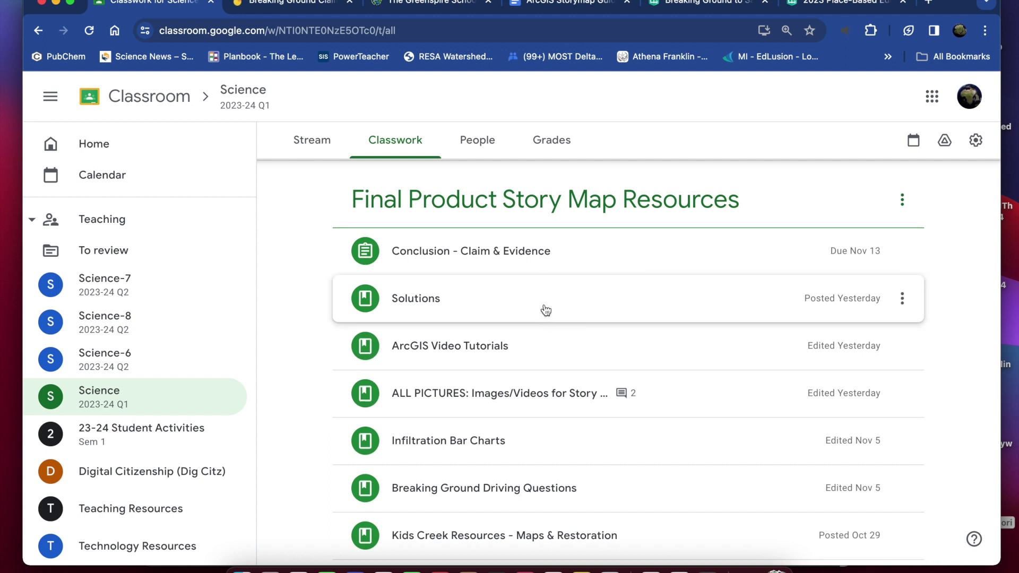
{"action": "left_click", "coordinate": [563, 257]}
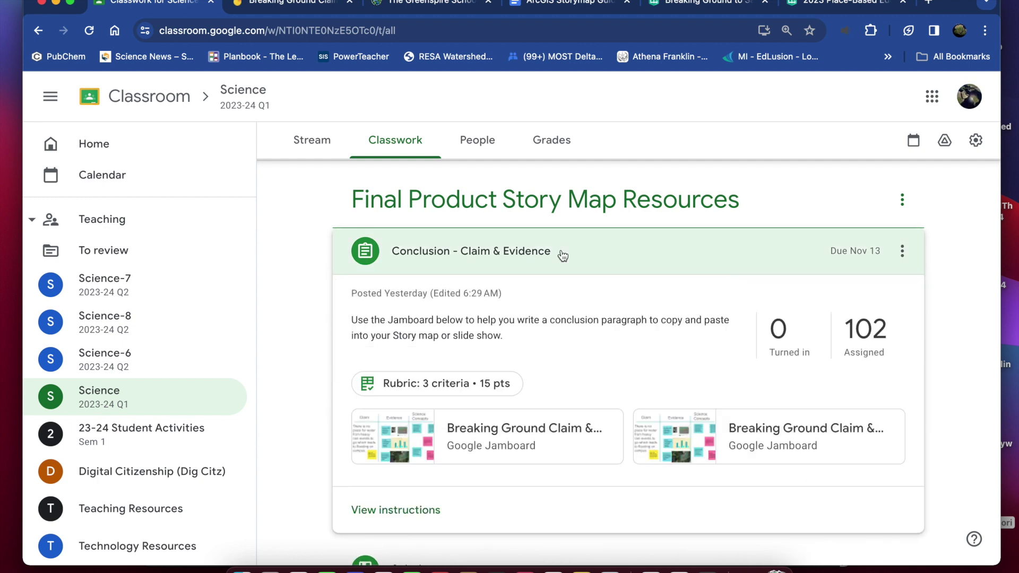
{"action": "scroll", "coordinate": [569, 300], "scroll_direction": "down", "scroll_amount": 1}
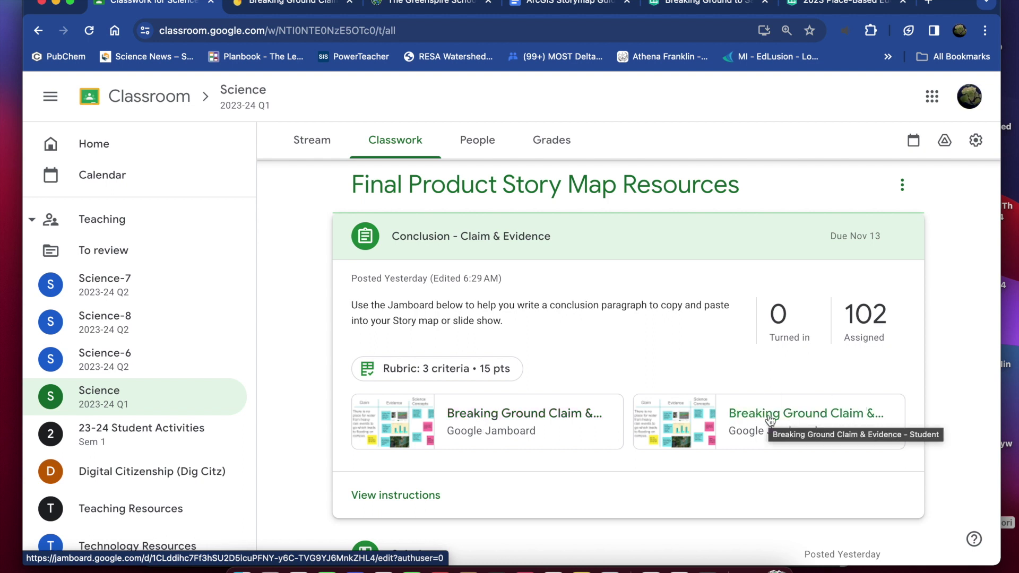
{"action": "left_click", "coordinate": [530, 420]}
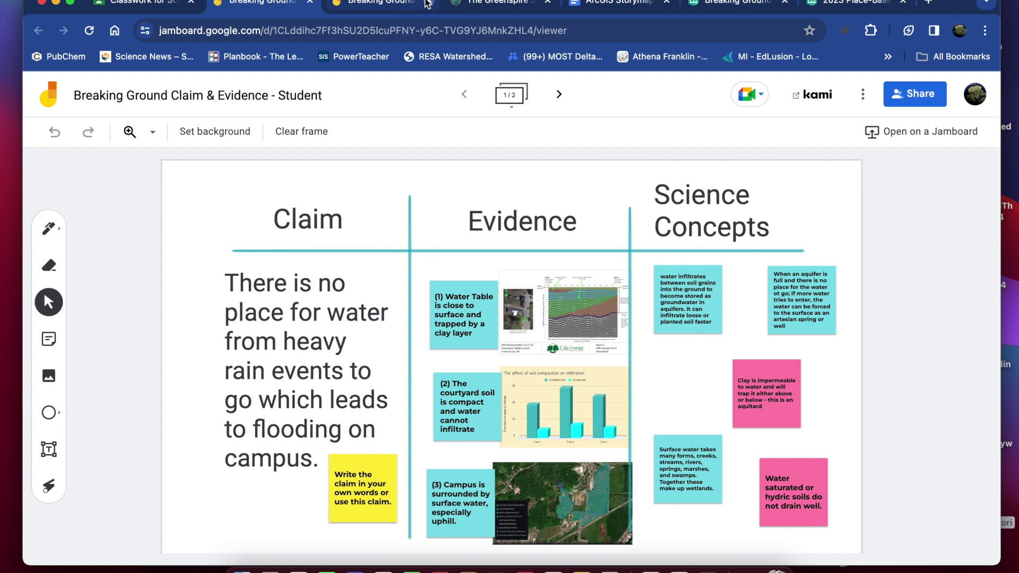
- Close the duplicate older Breaking Ground Jamboard tab
{"action": "left_click", "coordinate": [429, 3]}
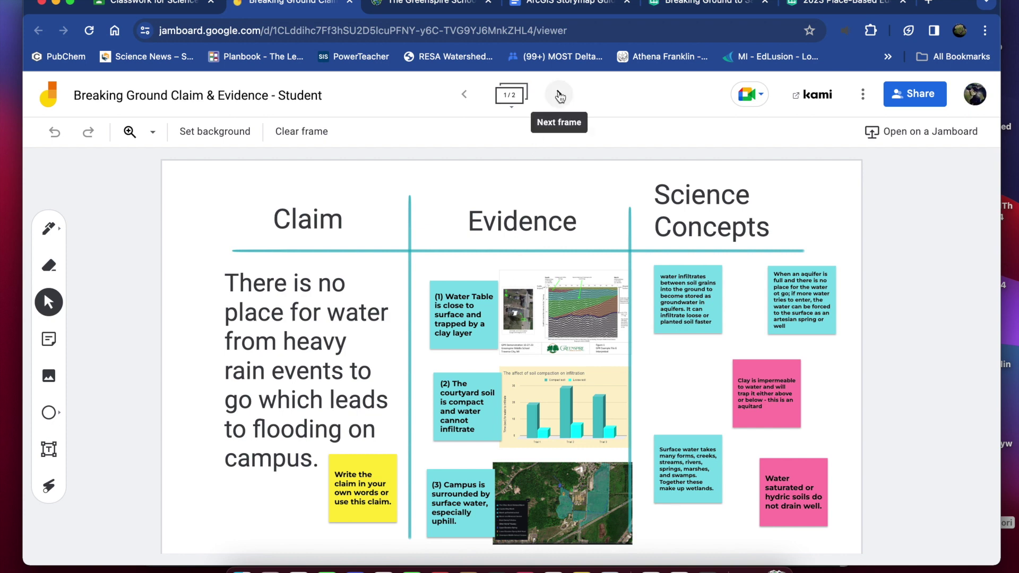
- Select the whole campus flooding claim sentence on frame 1 for copying
{"action": "left_click", "coordinate": [559, 96]}
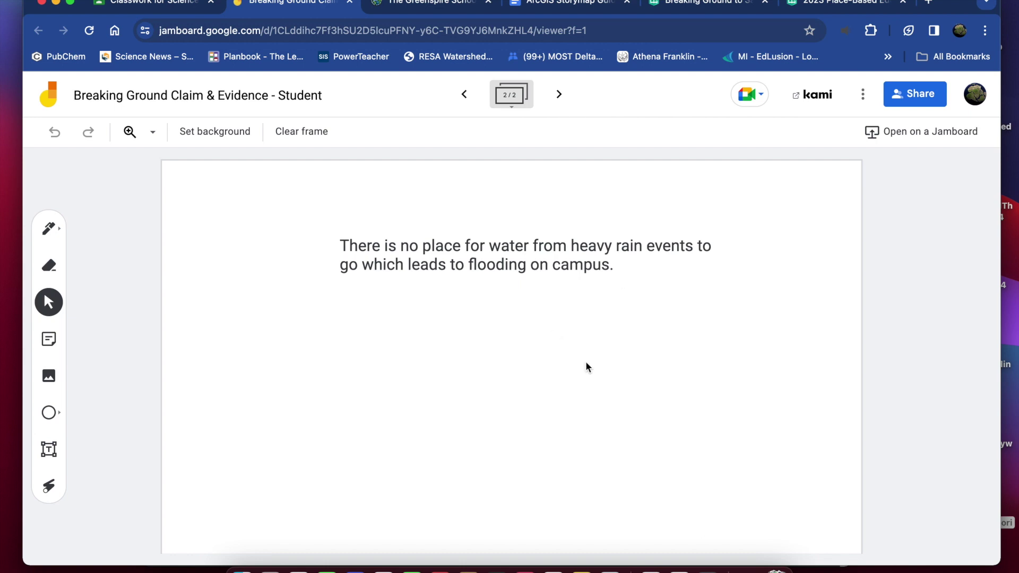
{"action": "left_click", "coordinate": [463, 94]}
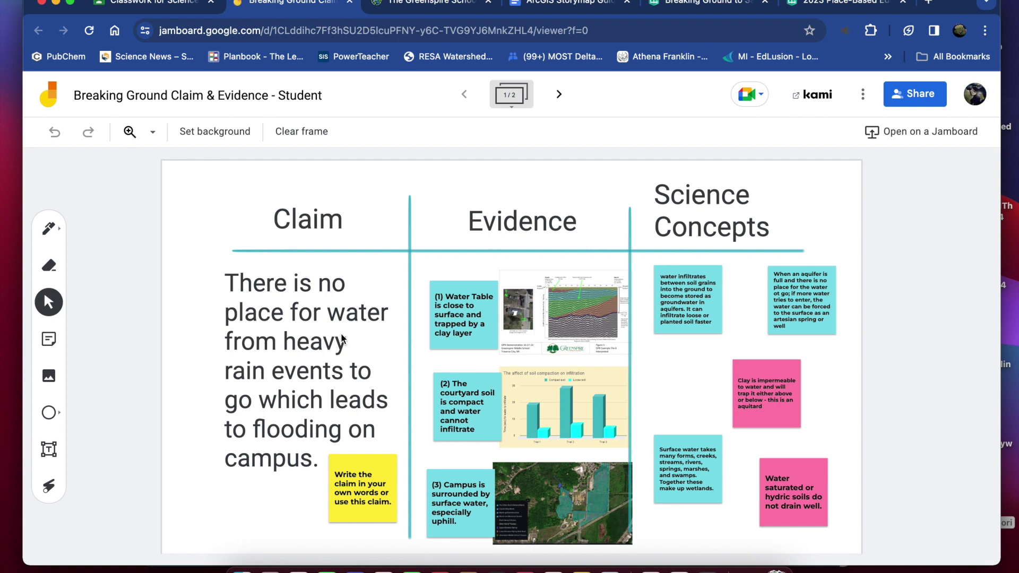
{"action": "left_click", "coordinate": [314, 431]}
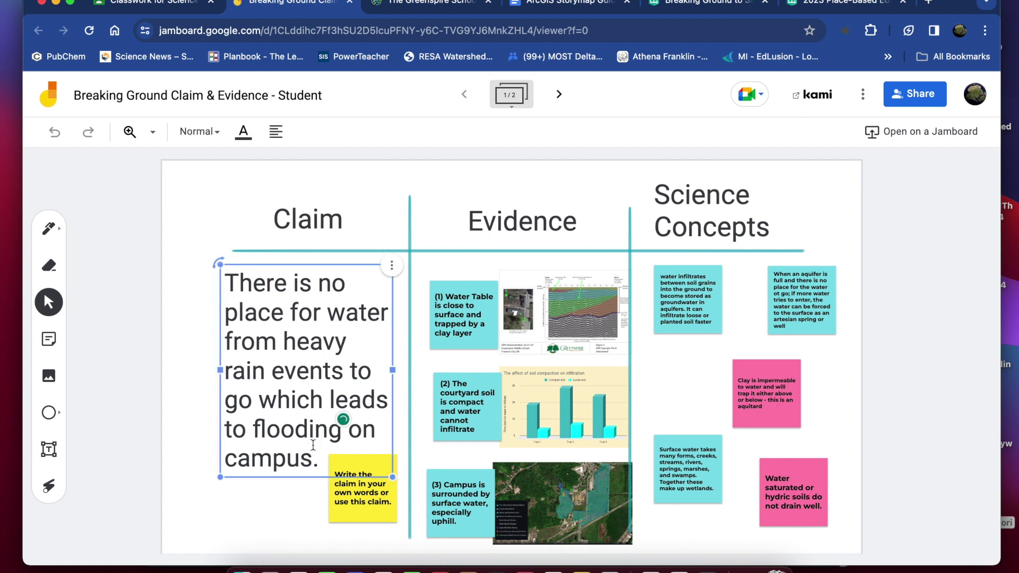
{"action": "key", "text": "super+a"}
{"action": "key", "text": "super+c"}
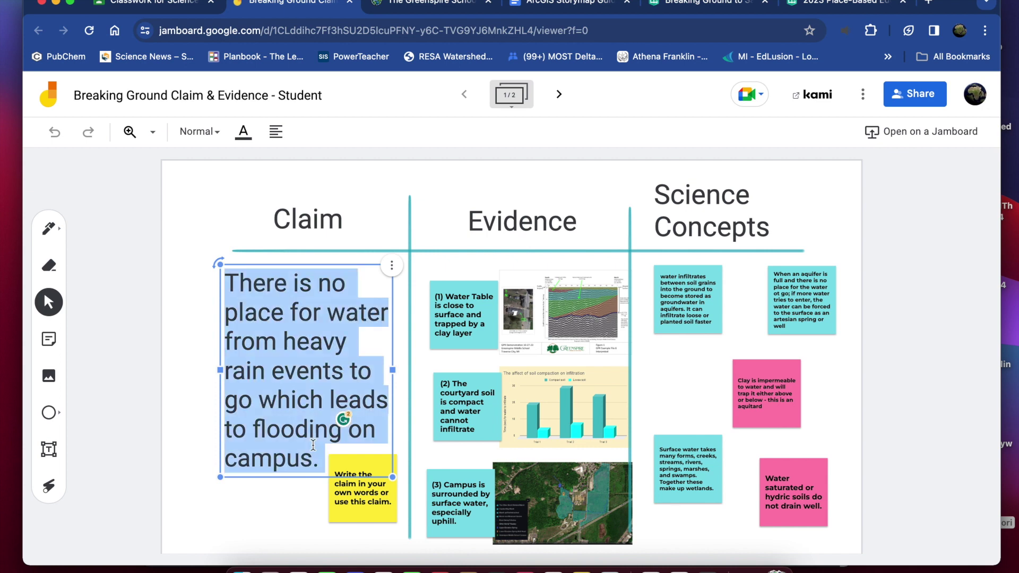
- Paste the claim into a new two-line text box on frame 2
{"action": "left_click", "coordinate": [558, 94]}
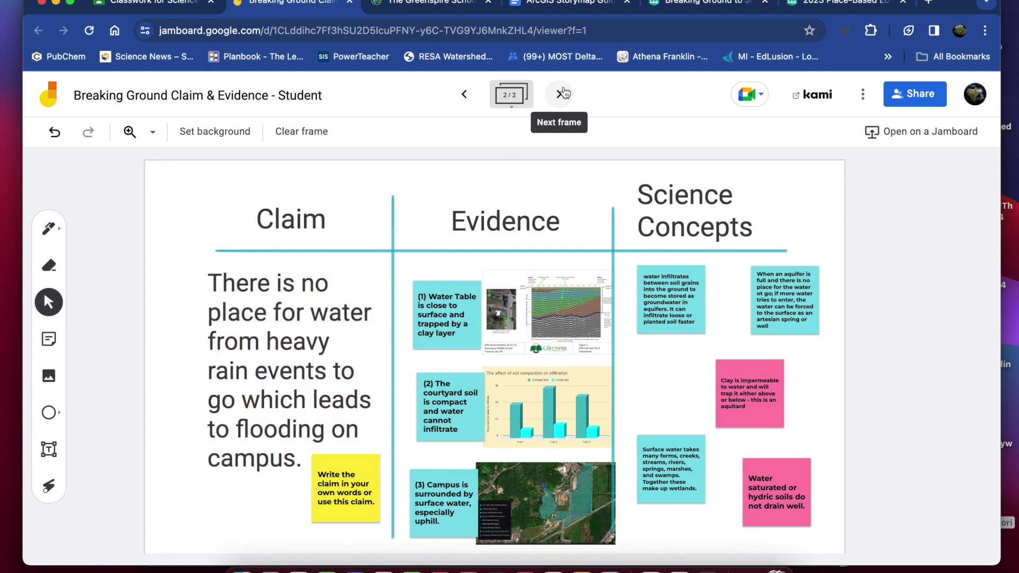
{"action": "left_click", "coordinate": [51, 451]}
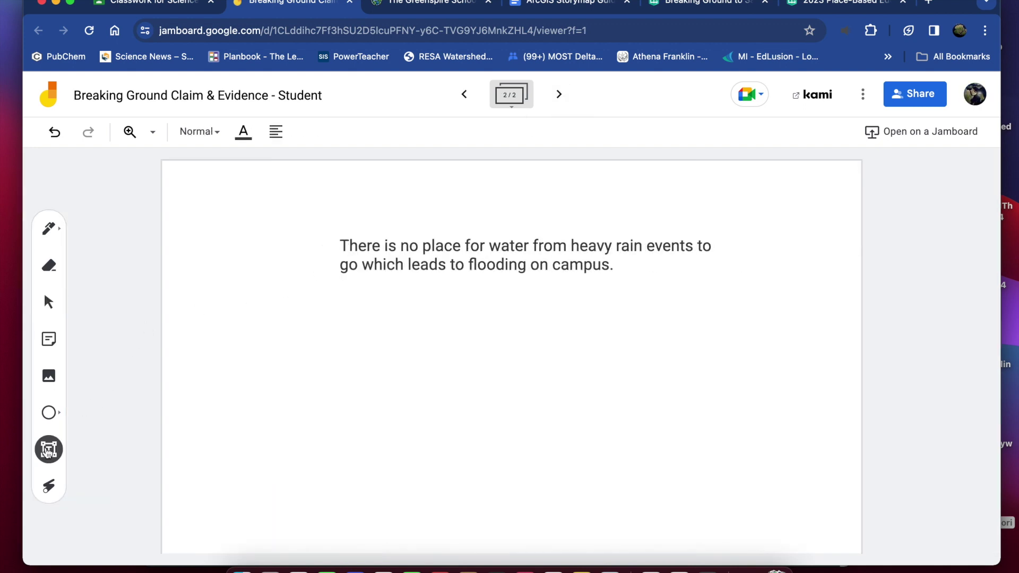
{"action": "left_click", "coordinate": [255, 341]}
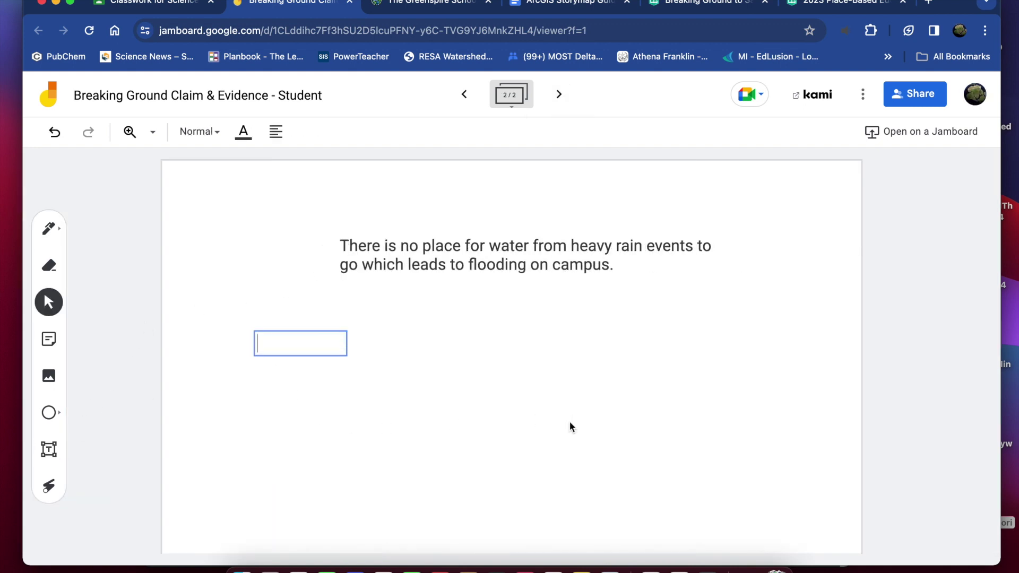
{"action": "key", "text": "super+v"}
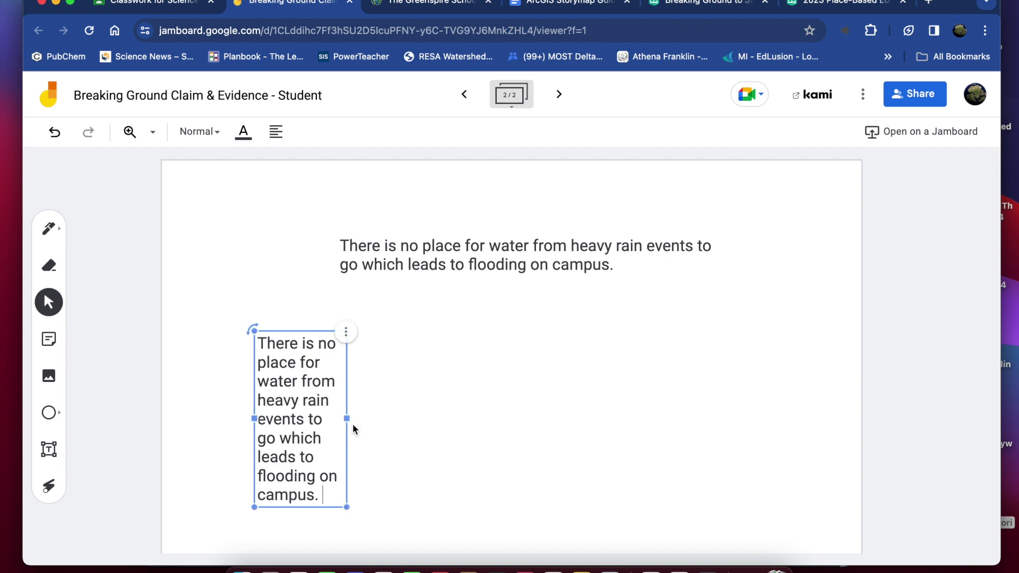
{"action": "left_click_drag", "start_coordinate": [346, 419], "coordinate": [635, 445]}
- Paste the claim into a sticky note, discard the empty extra note, and reselect the claim box
{"action": "left_click", "coordinate": [49, 339]}
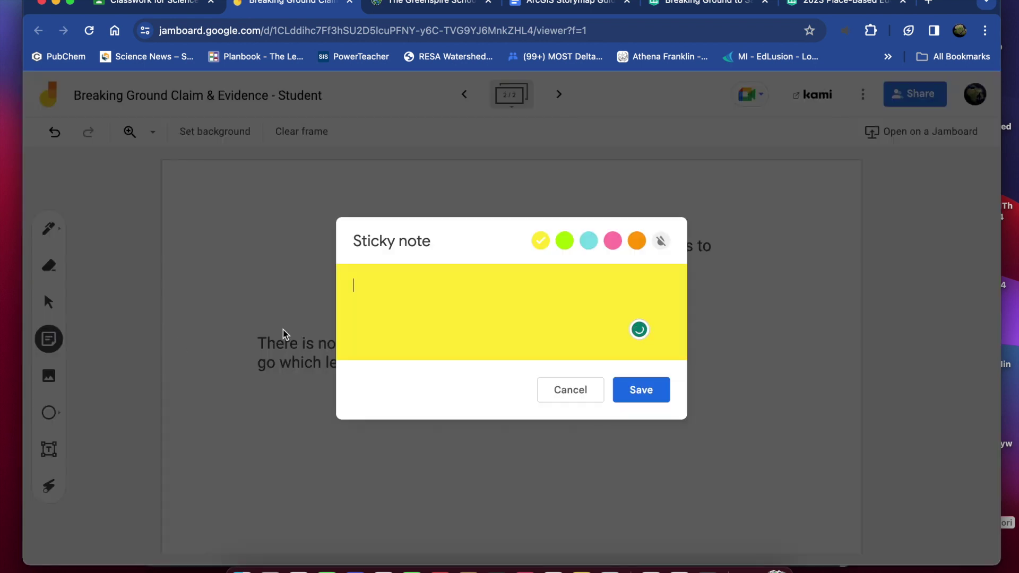
{"action": "key", "text": "super+v"}
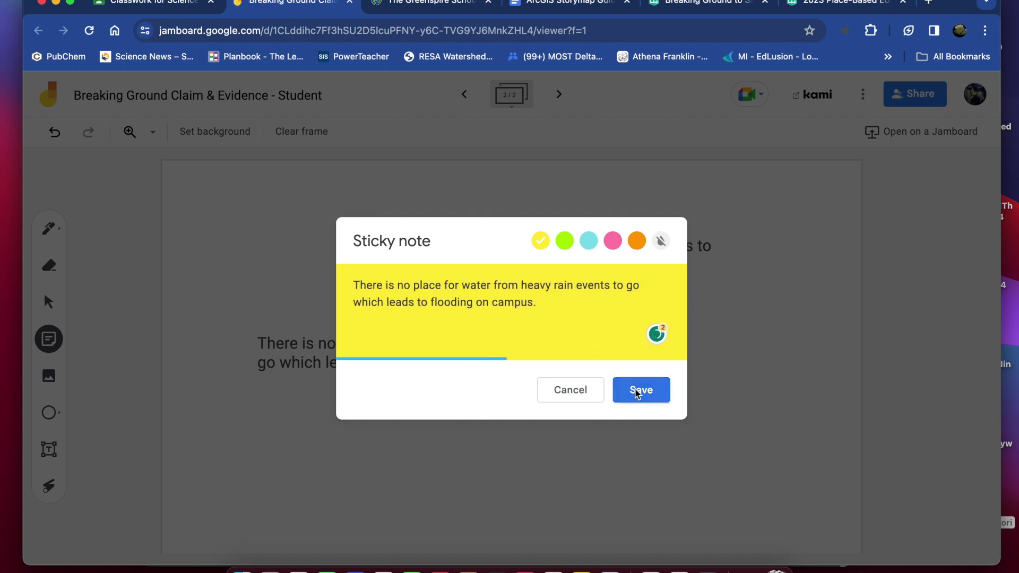
{"action": "left_click", "coordinate": [637, 392]}
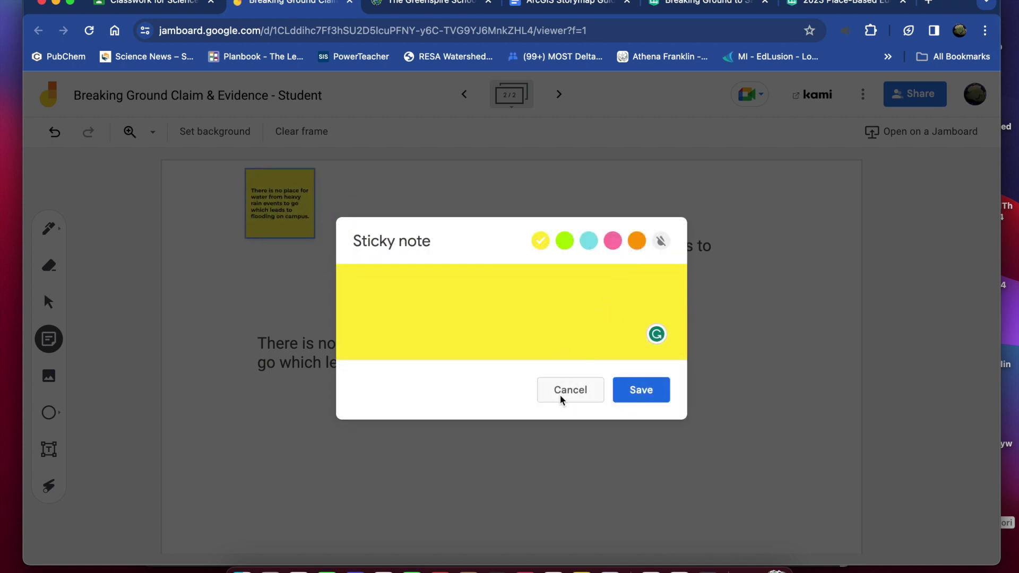
{"action": "left_click", "coordinate": [560, 396]}
{"action": "left_click", "coordinate": [617, 238]}
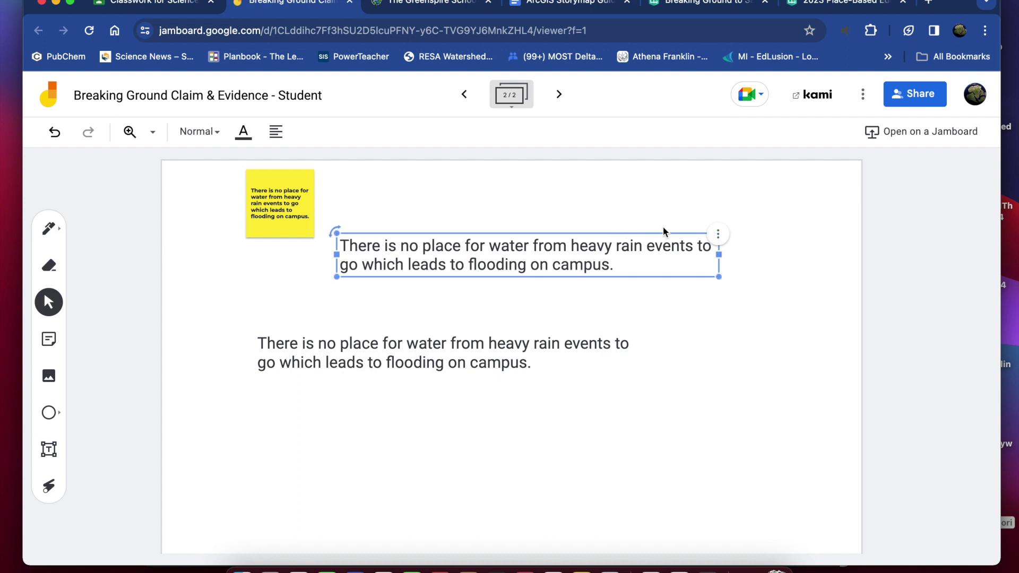
{"action": "left_click", "coordinate": [713, 234]}
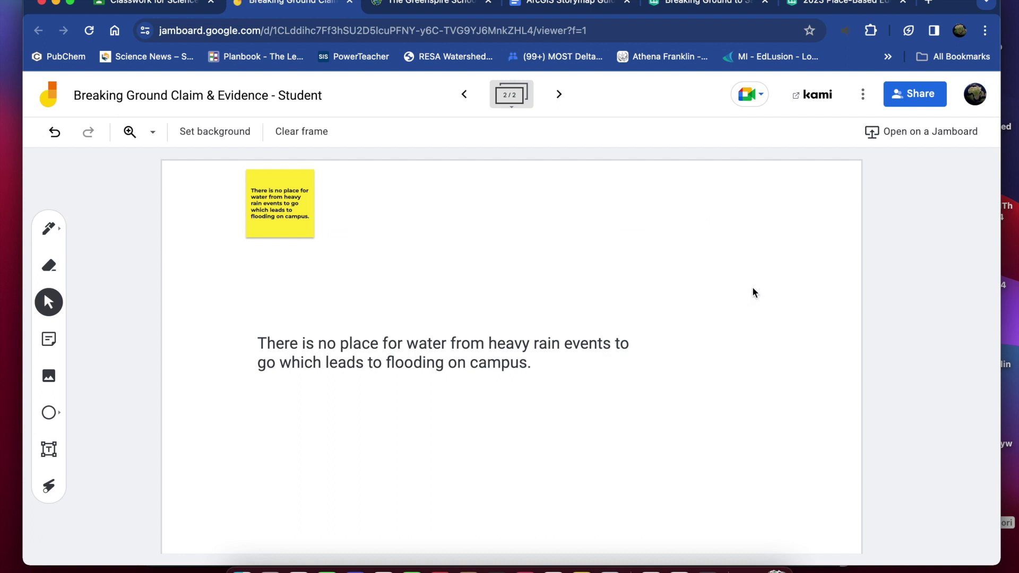
{"action": "left_click", "coordinate": [523, 362]}
- Copy the compact courtyard soil sentence from evidence note (2) without editing it
{"action": "left_click", "coordinate": [465, 94]}
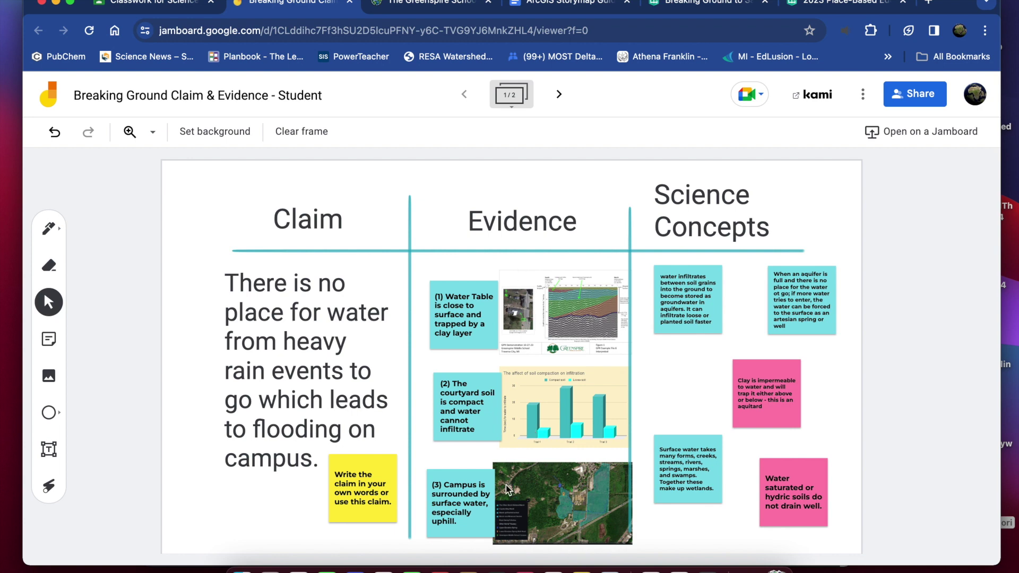
{"action": "double_click", "coordinate": [458, 398]}
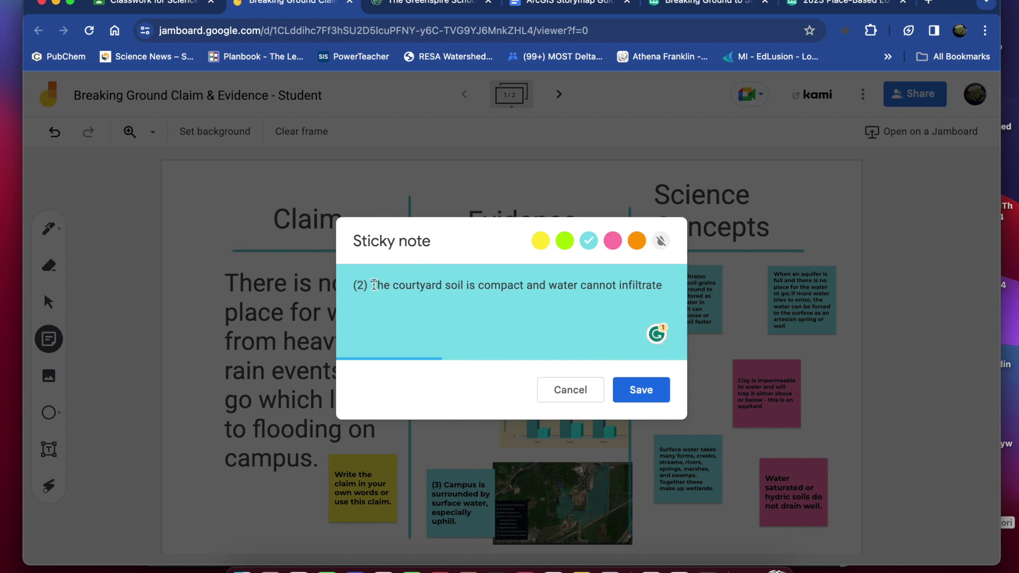
{"action": "left_click", "coordinate": [372, 285], "text": "shift"}
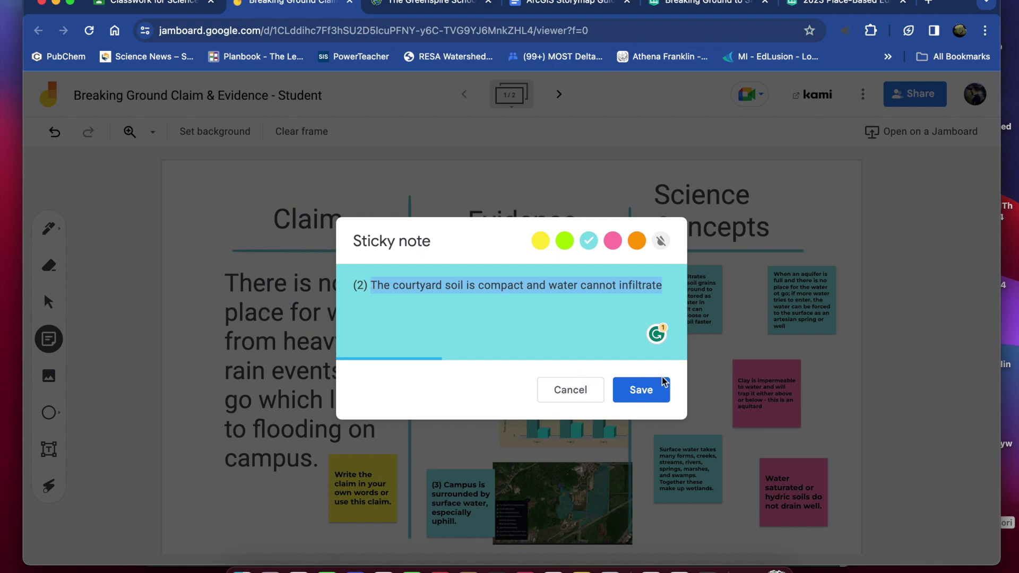
{"action": "left_click", "coordinate": [644, 390]}
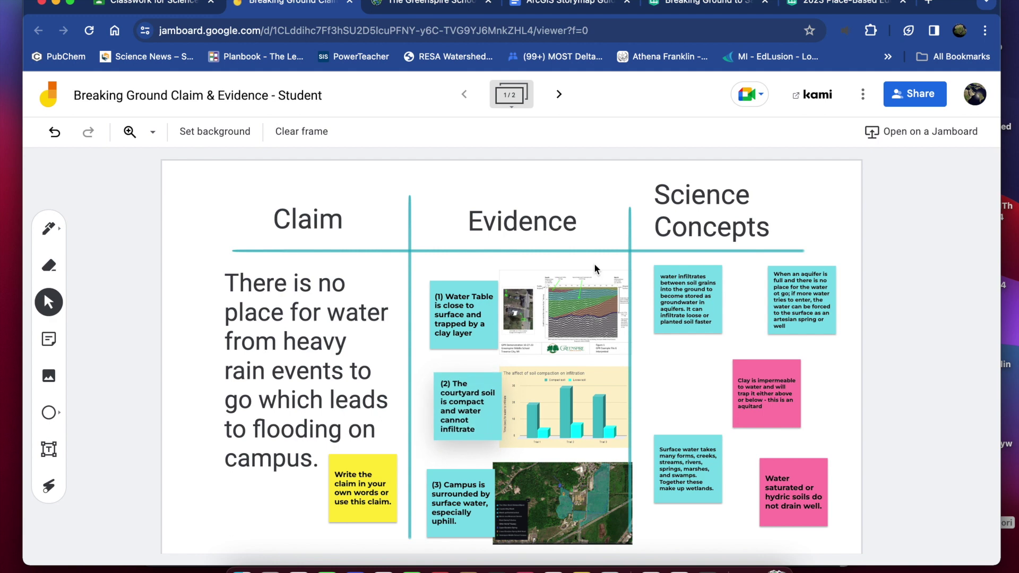
- On frame 2, fix 'campus' in the claim and add 'because' after it
{"action": "left_click", "coordinate": [559, 94]}
{"action": "double_click", "coordinate": [523, 362]}
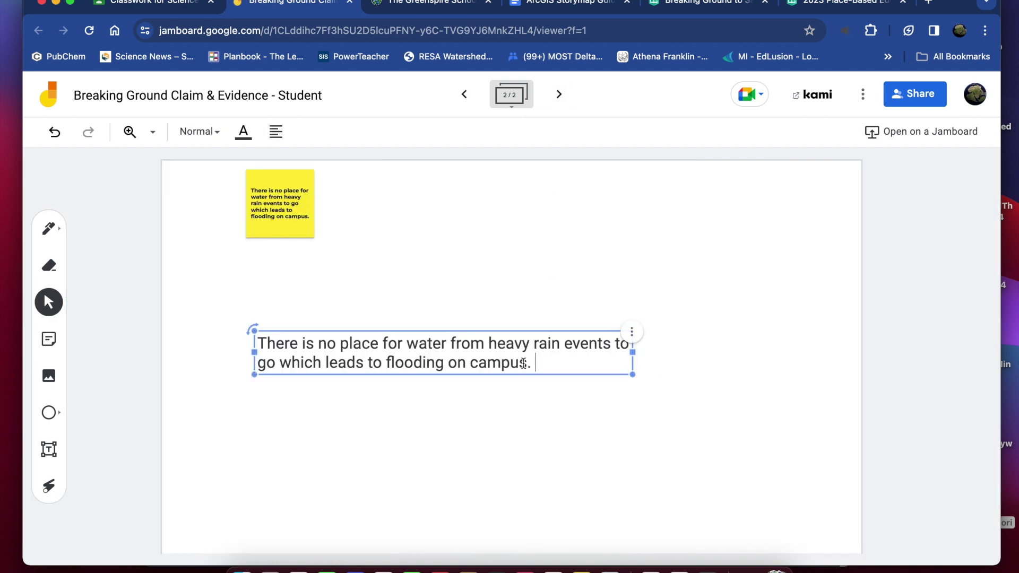
{"action": "key", "text": "BackSpace"}
{"action": "key", "text": "BackSpace"}
{"action": "type", "text": "us"}
{"action": "key", "text": "Right"}
{"action": "type", "text": "becas"}
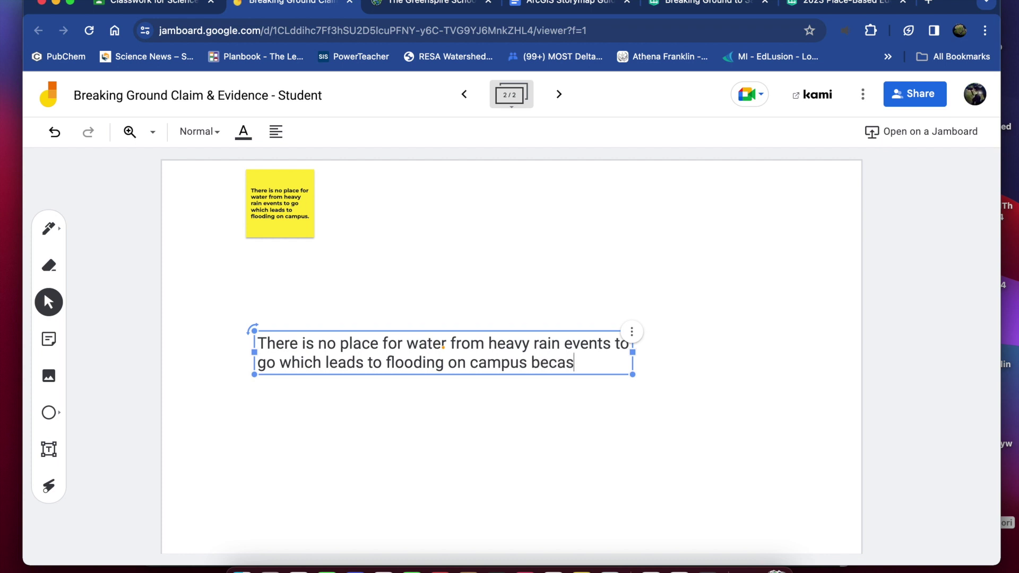
{"action": "key", "text": "BackSpace"}
{"action": "type", "text": "use"}
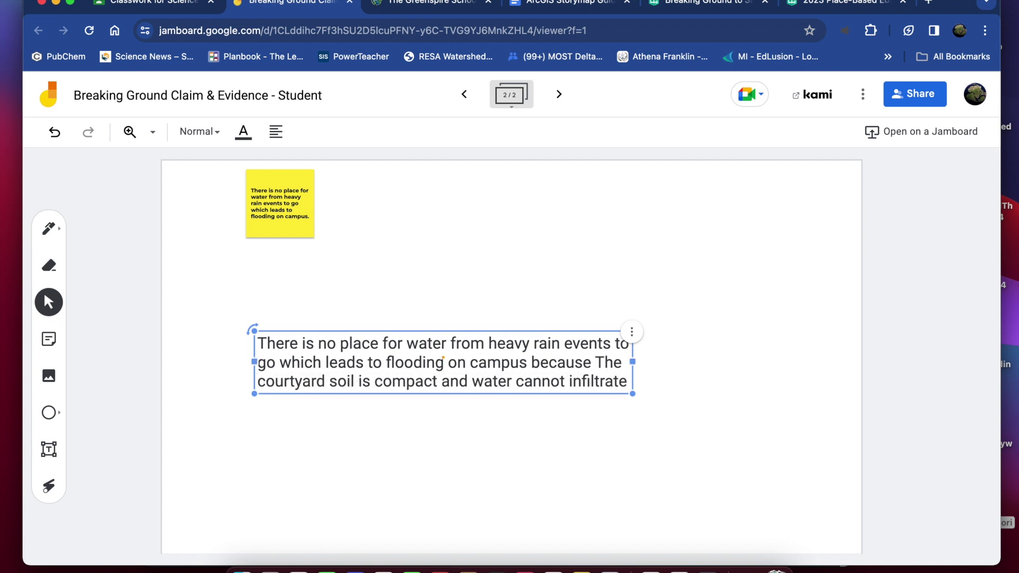
- Lowercase 'the', end the sentence with a period, and move and enlarge the text box
{"action": "left_click", "coordinate": [604, 362]}
{"action": "key", "text": "BackSpace"}
{"action": "type", "text": "t"}
{"action": "left_click", "coordinate": [627, 382]}
{"action": "type", "text": "."}
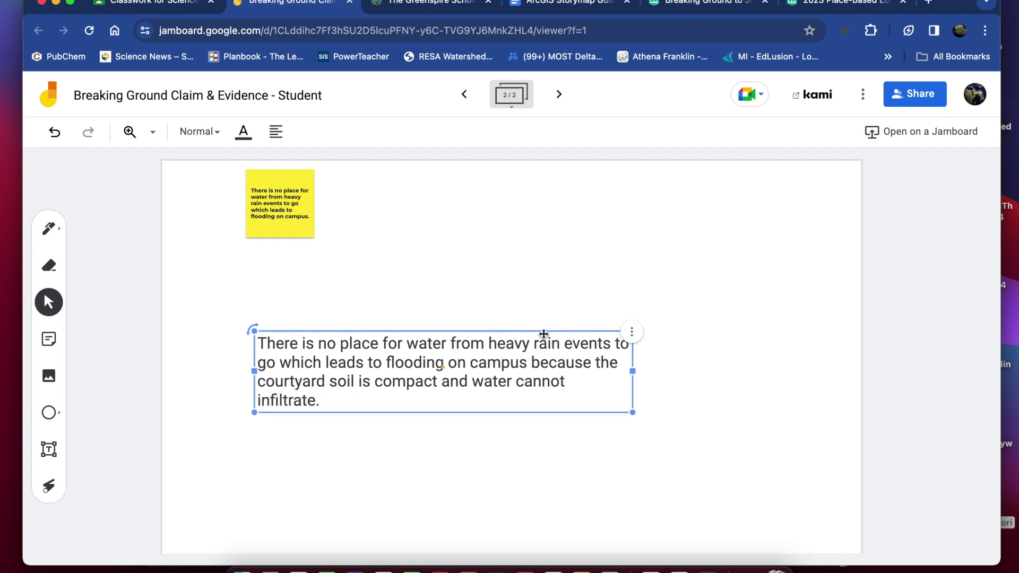
{"action": "left_click_drag", "start_coordinate": [543, 332], "coordinate": [589, 302]}
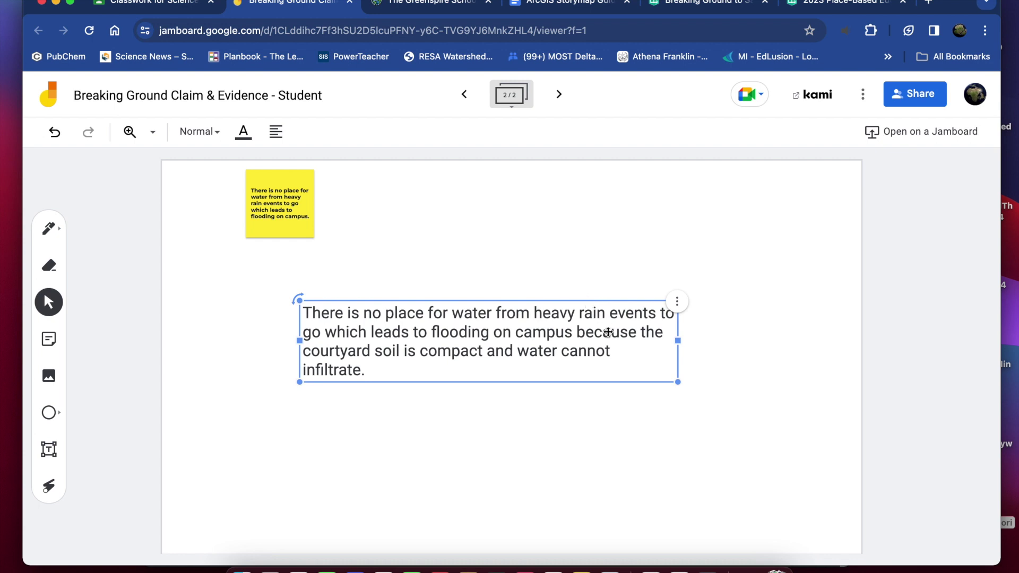
{"action": "left_click_drag", "start_coordinate": [680, 383], "coordinate": [674, 440]}
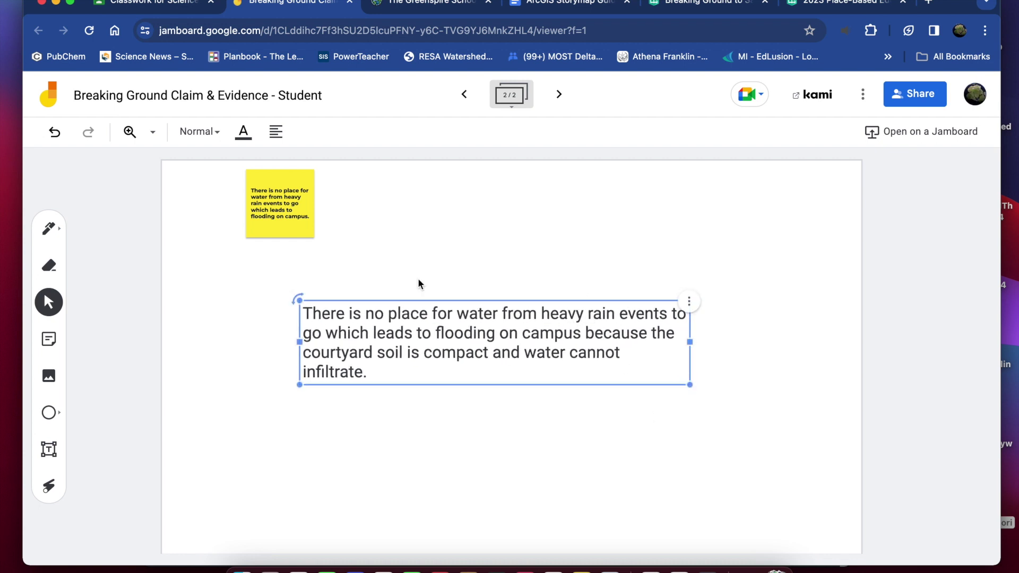
{"action": "left_click", "coordinate": [466, 94]}
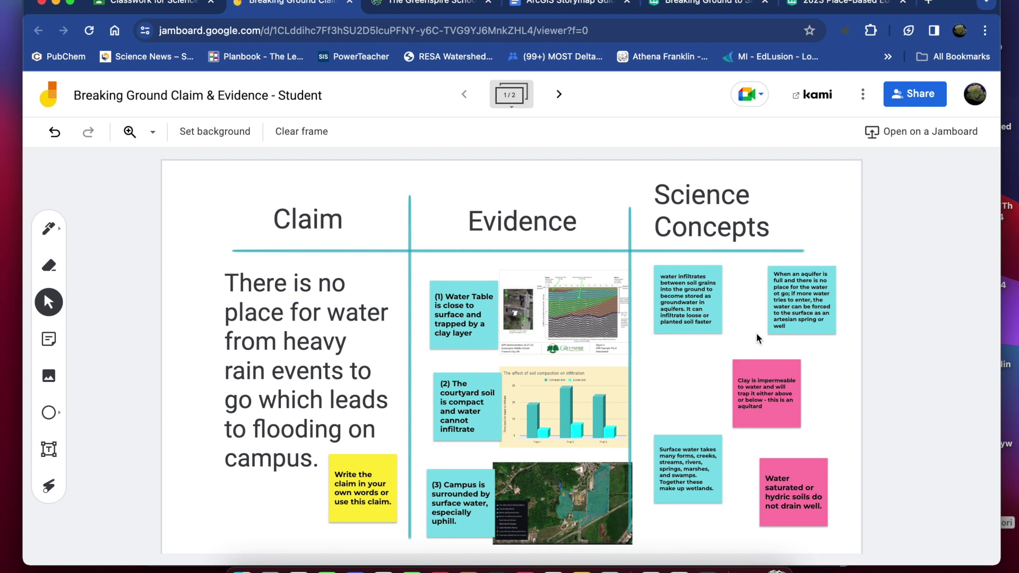
- Copy the 'water infiltrates' science note and paste it after 'infiltrate.' on frame 2
{"action": "double_click", "coordinate": [696, 308]}
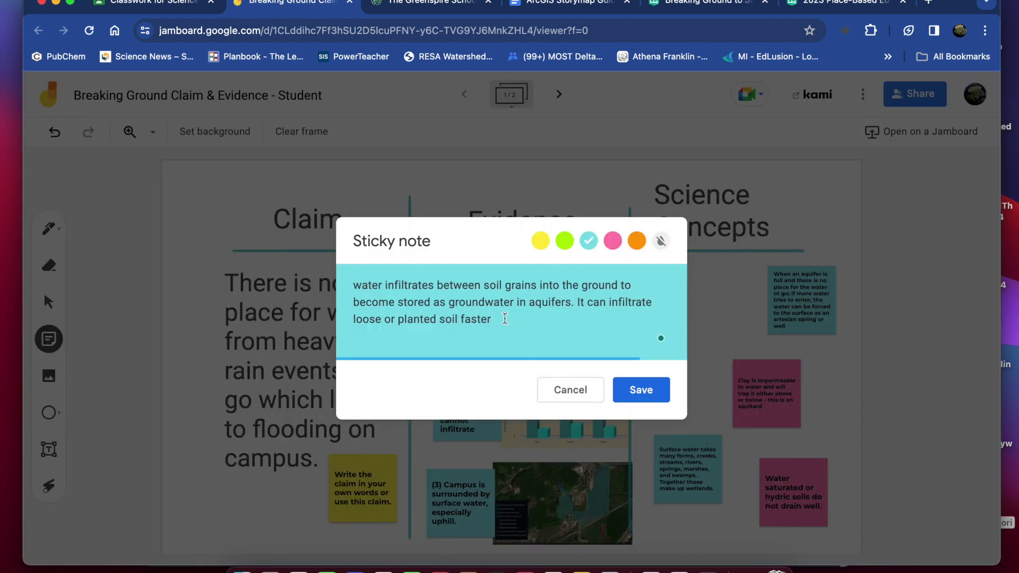
{"action": "left_click_drag", "start_coordinate": [505, 318], "coordinate": [349, 289]}
{"action": "key", "text": "super+c"}
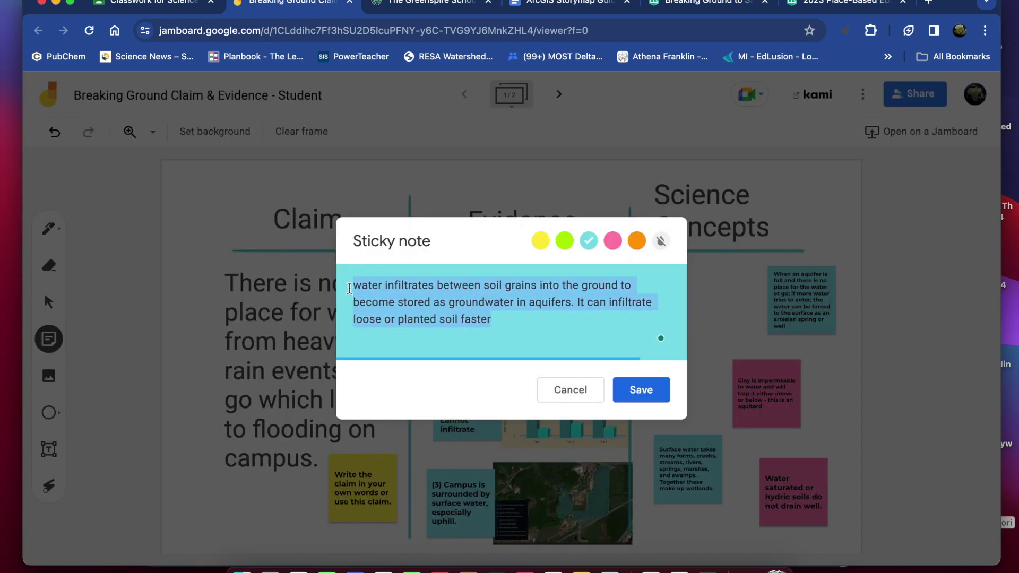
{"action": "left_click", "coordinate": [633, 392]}
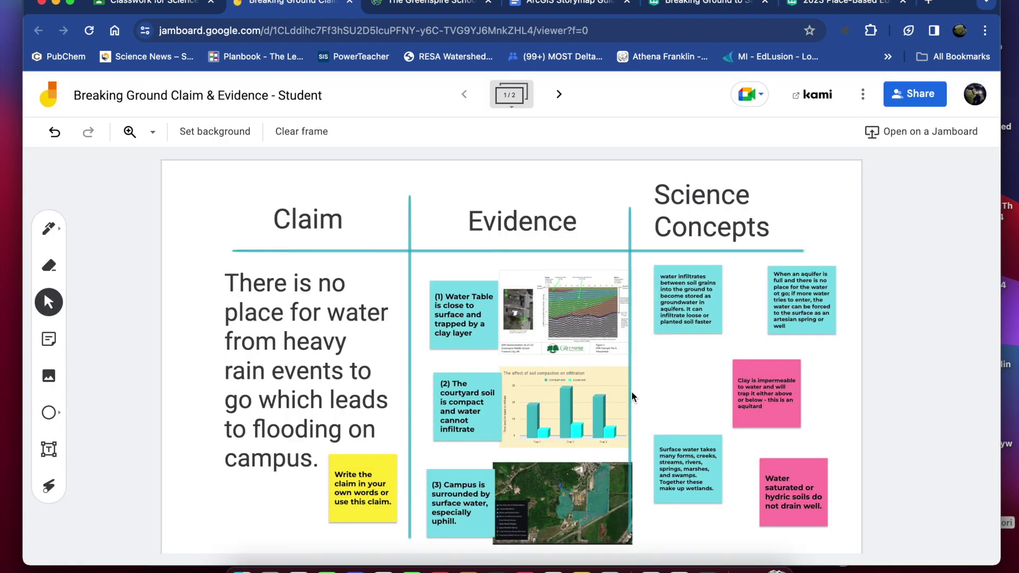
{"action": "left_click", "coordinate": [559, 95]}
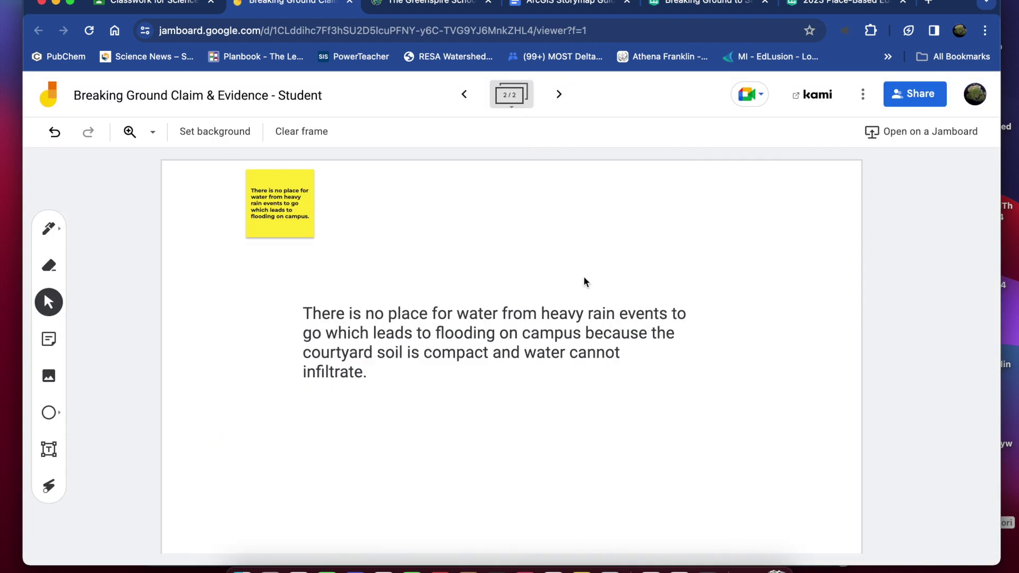
{"action": "left_click", "coordinate": [552, 351]}
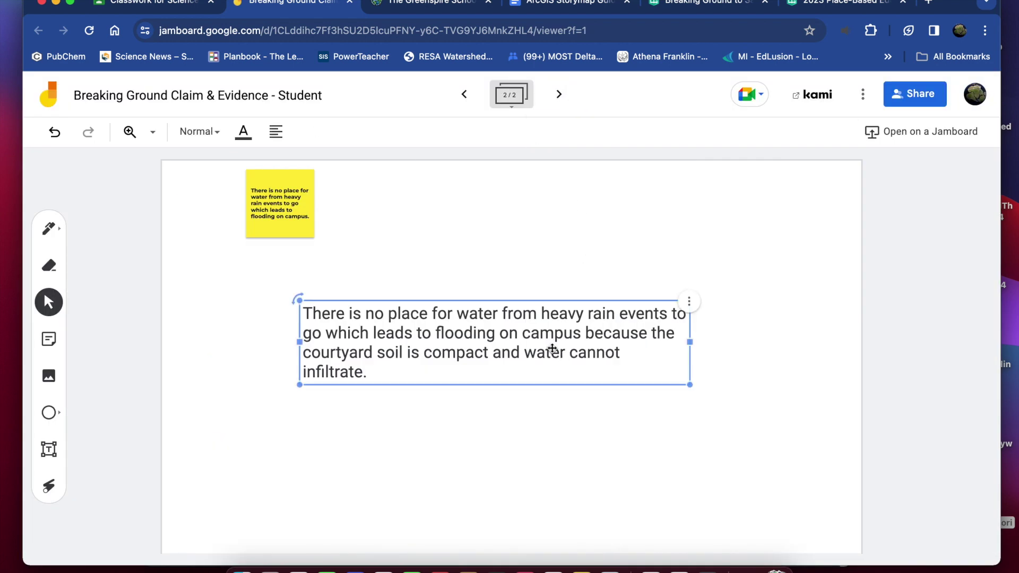
{"action": "left_click", "coordinate": [371, 375]}
{"action": "key", "text": "super+v"}
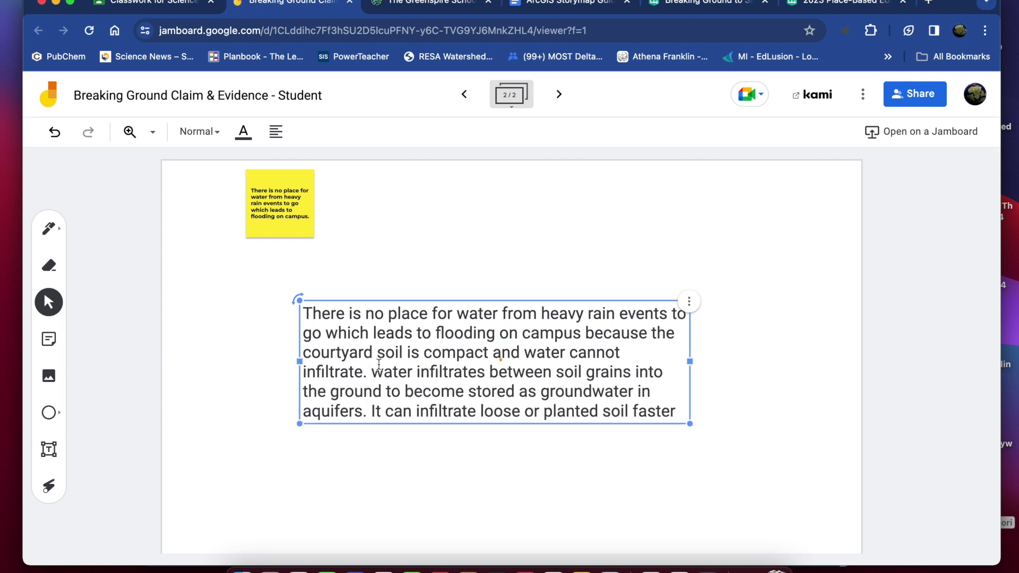
- Capitalise 'Water' and finish the paragraph with 'than compact soil.'
{"action": "left_click", "coordinate": [382, 372]}
{"action": "key", "text": "BackSpace"}
{"action": "type", "text": "W"}
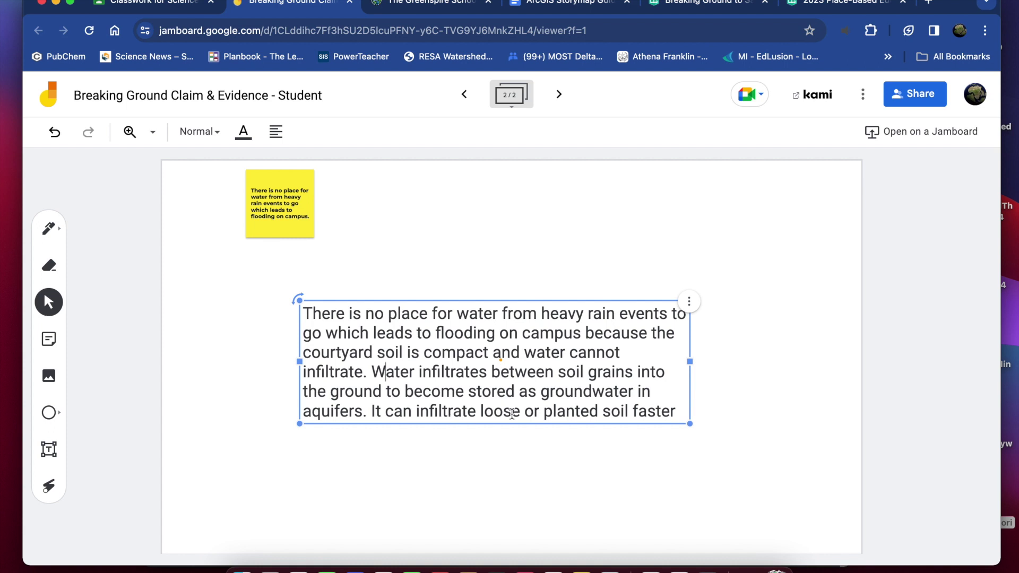
{"action": "left_click", "coordinate": [679, 410]}
{"action": "type", "text": "th"}
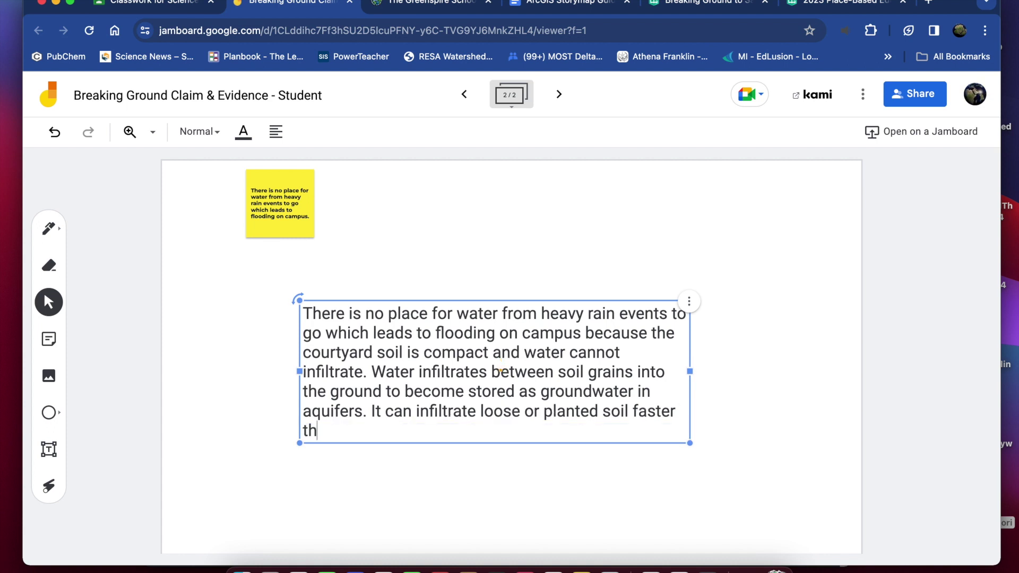
{"action": "type", "text": "an compact "}
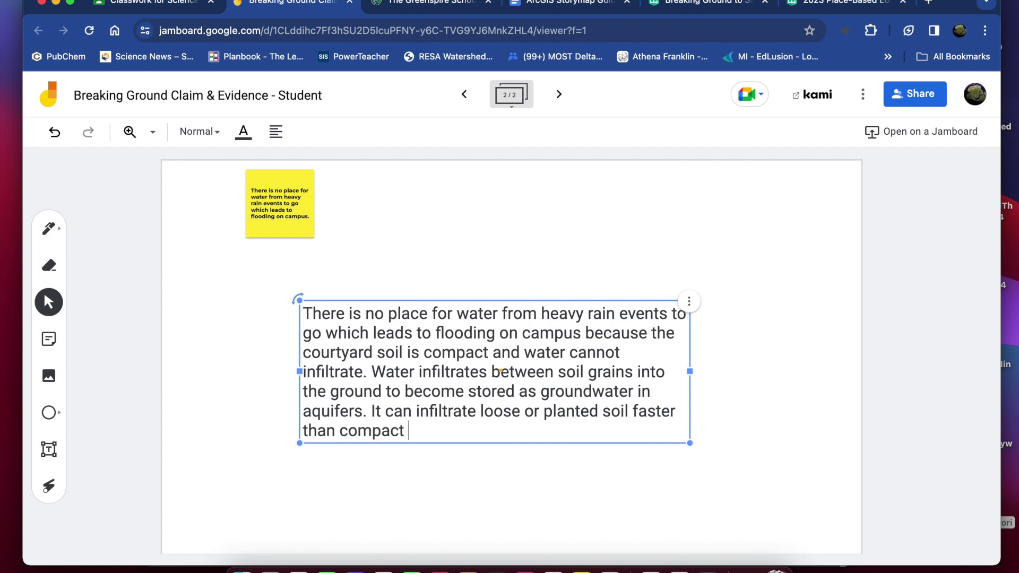
{"action": "type", "text": "soil."}
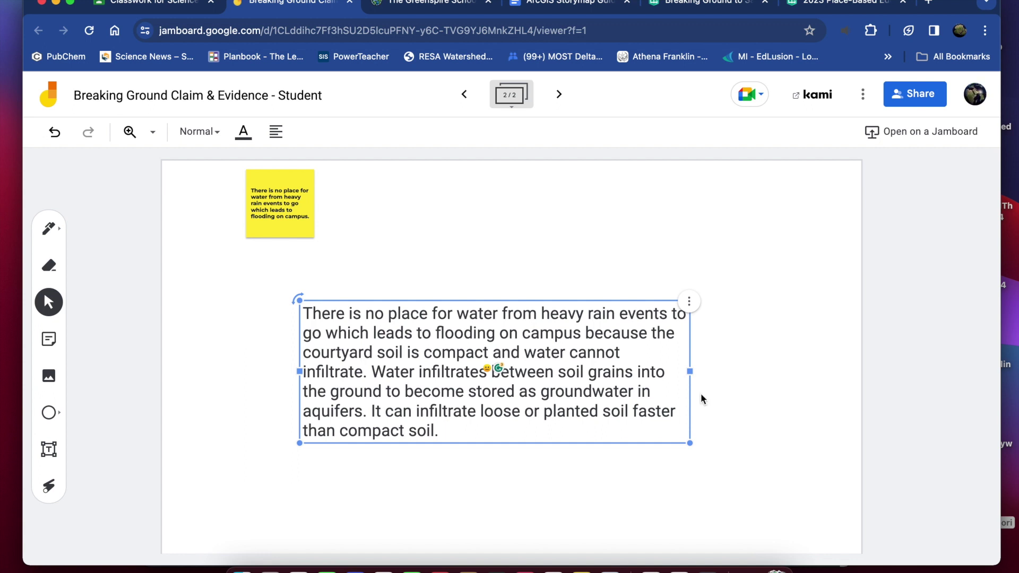
{"action": "left_click", "coordinate": [699, 416]}
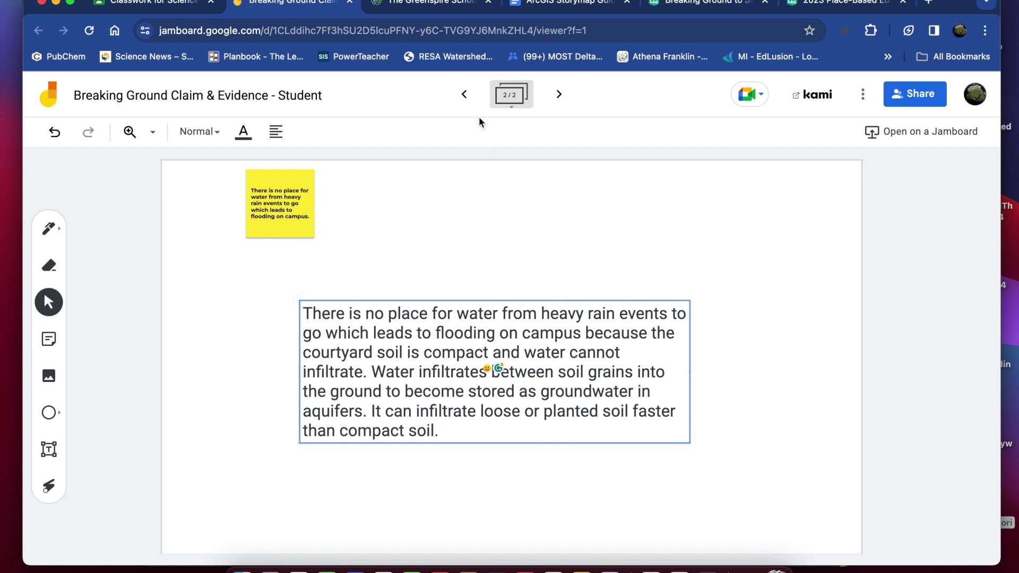
{"action": "left_click", "coordinate": [443, 431]}
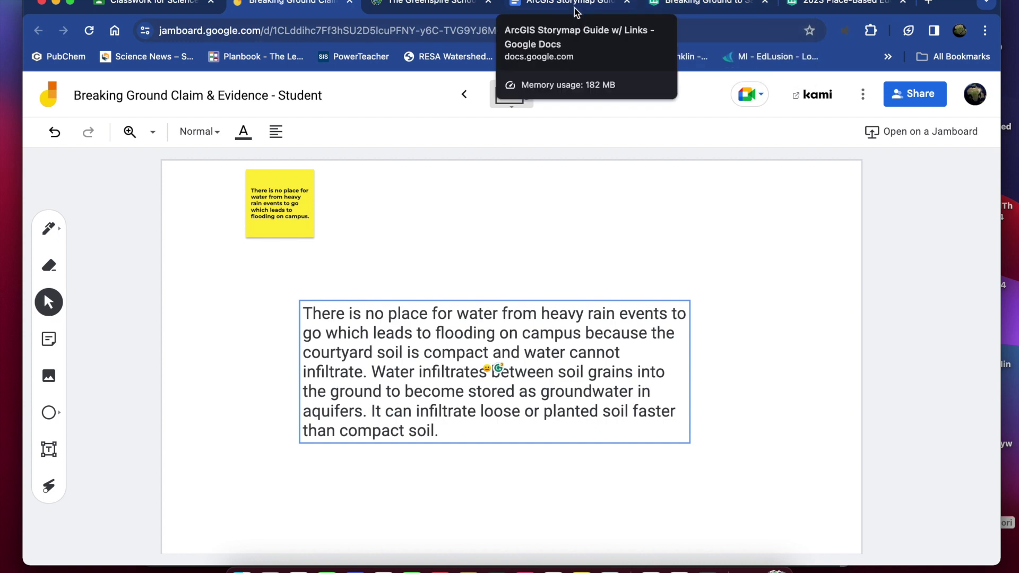
- Launch ArcGIS StoryMaps and open the draft 'The Story of a Little Creek' for editing
{"action": "left_click", "coordinate": [434, 6]}
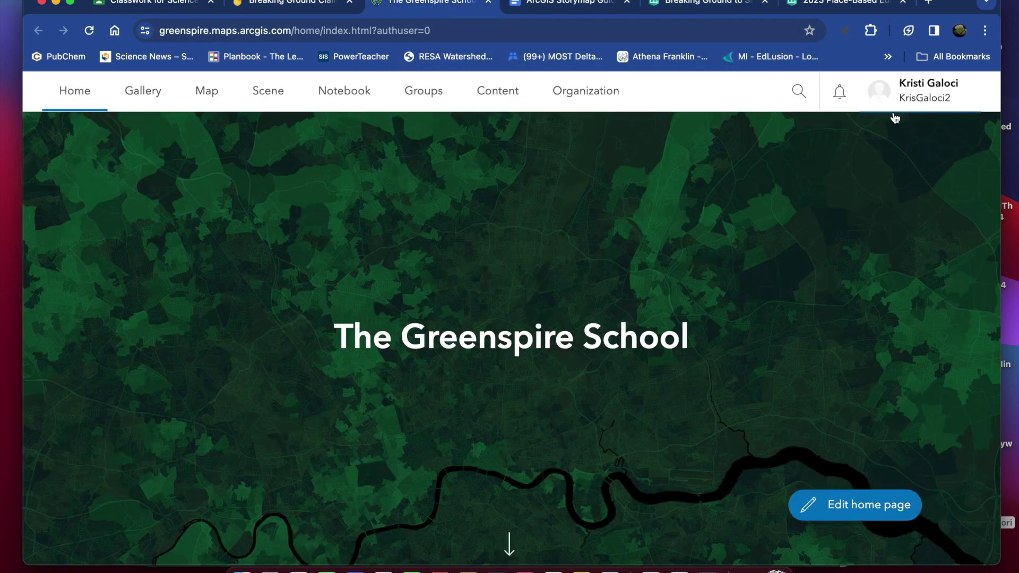
{"action": "left_click", "coordinate": [838, 92]}
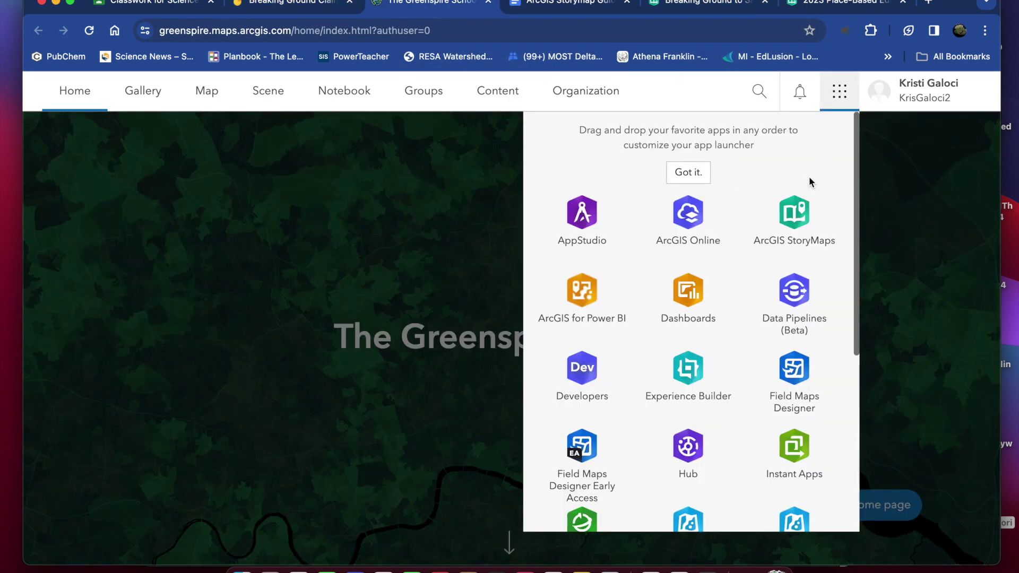
{"action": "left_click", "coordinate": [804, 206]}
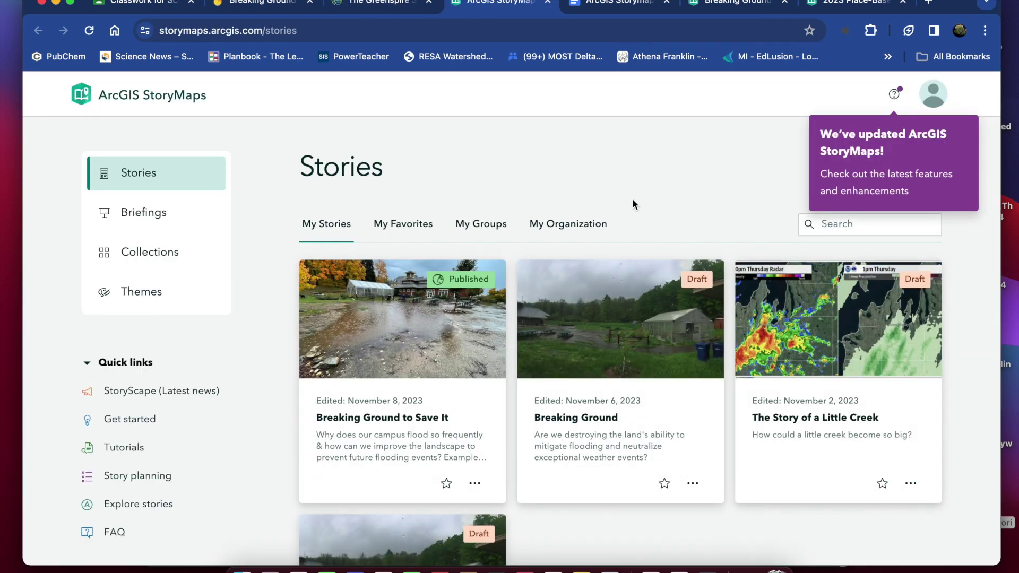
{"action": "scroll", "coordinate": [631, 201], "scroll_direction": "down", "scroll_amount": 3}
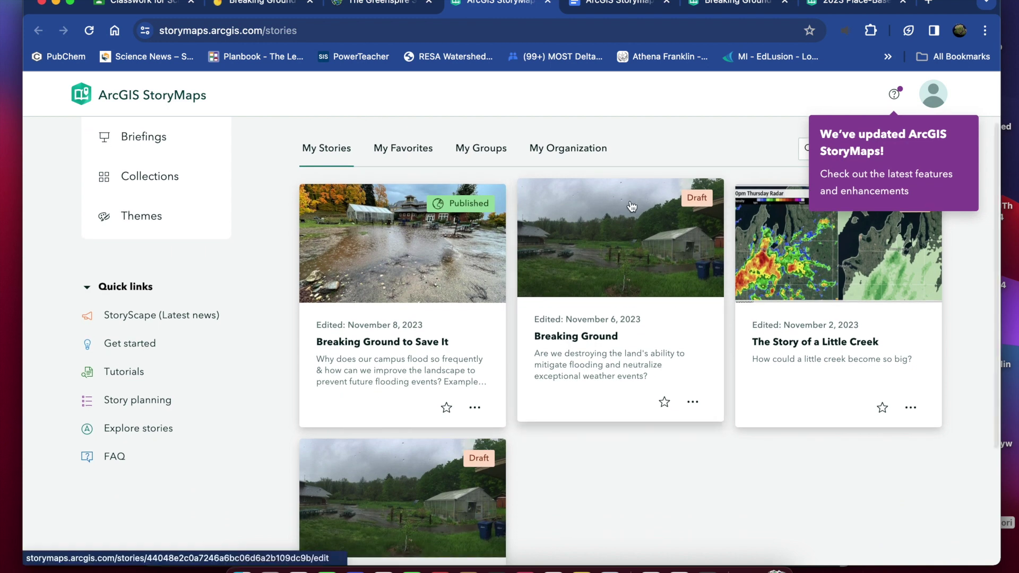
{"action": "left_click", "coordinate": [827, 328]}
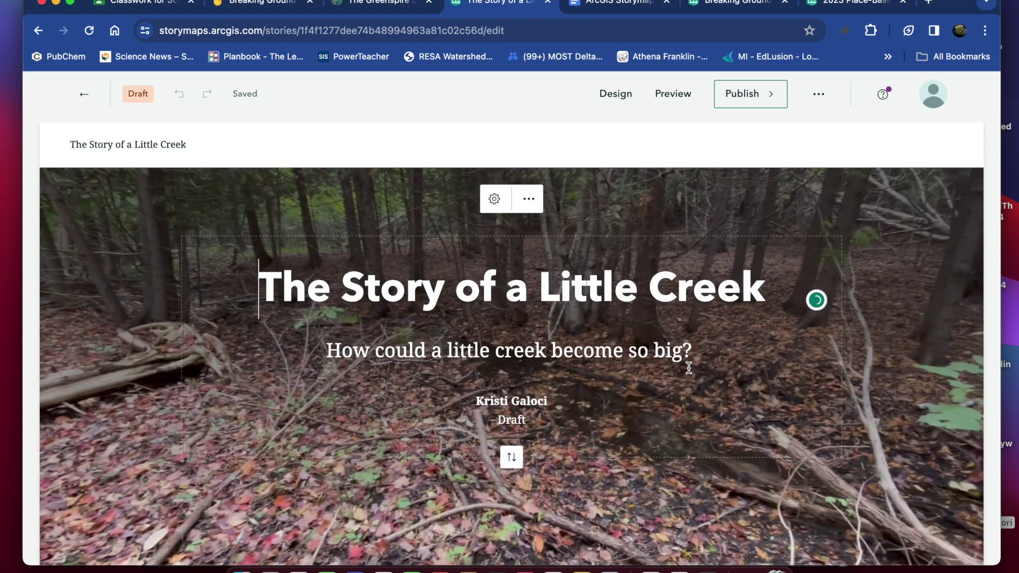
- Add a text block below the Sidecar and delete the incomplete conclusion pasted into it
{"action": "scroll", "coordinate": [689, 367], "scroll_direction": "down", "scroll_amount": 15}
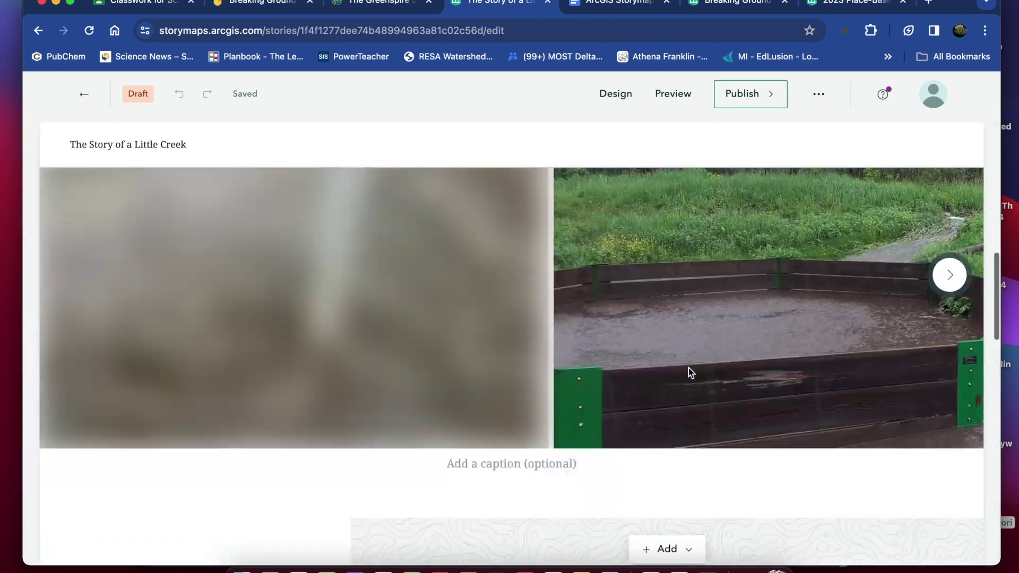
{"action": "scroll", "coordinate": [689, 368], "scroll_direction": "down", "scroll_amount": 8}
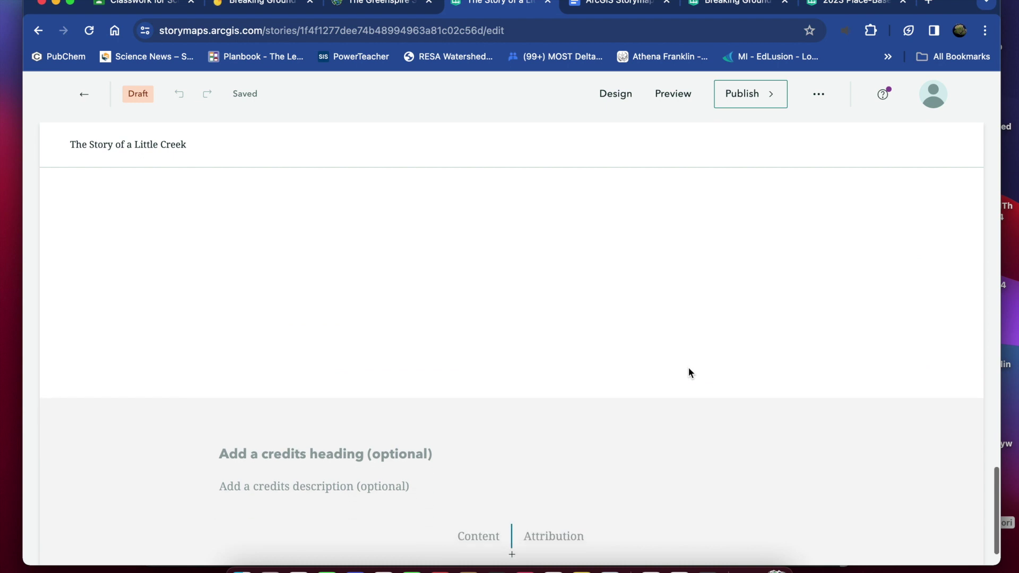
{"action": "scroll", "coordinate": [688, 367], "scroll_direction": "up", "scroll_amount": 6}
{"action": "scroll", "coordinate": [689, 367], "scroll_direction": "up", "scroll_amount": 1}
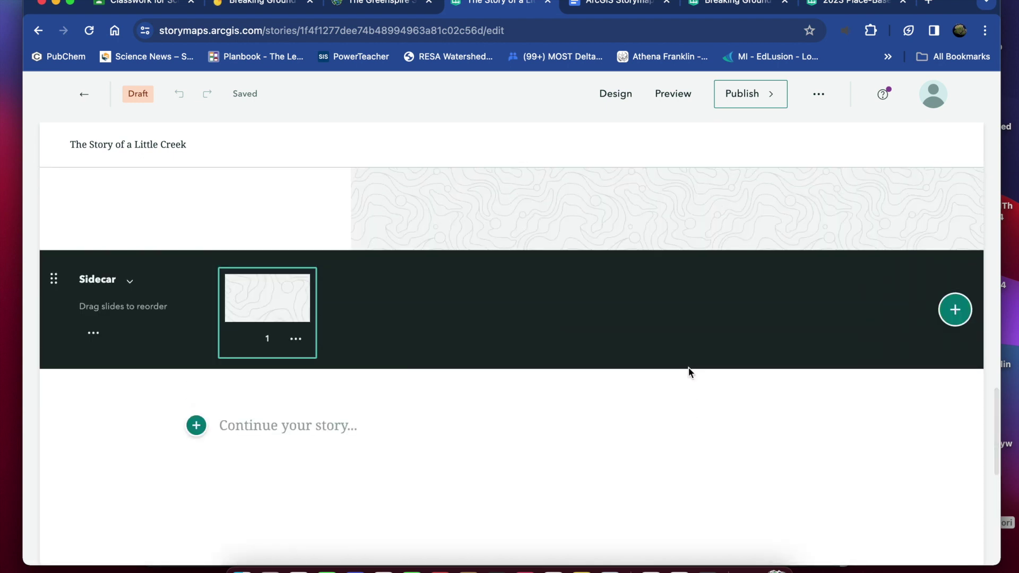
{"action": "left_click", "coordinate": [197, 426]}
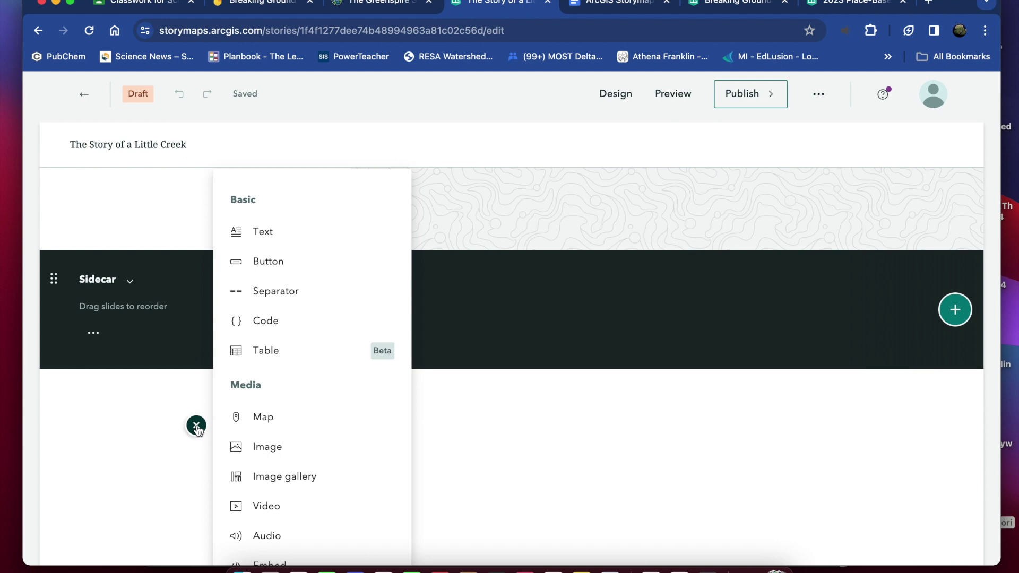
{"action": "left_click", "coordinate": [280, 236]}
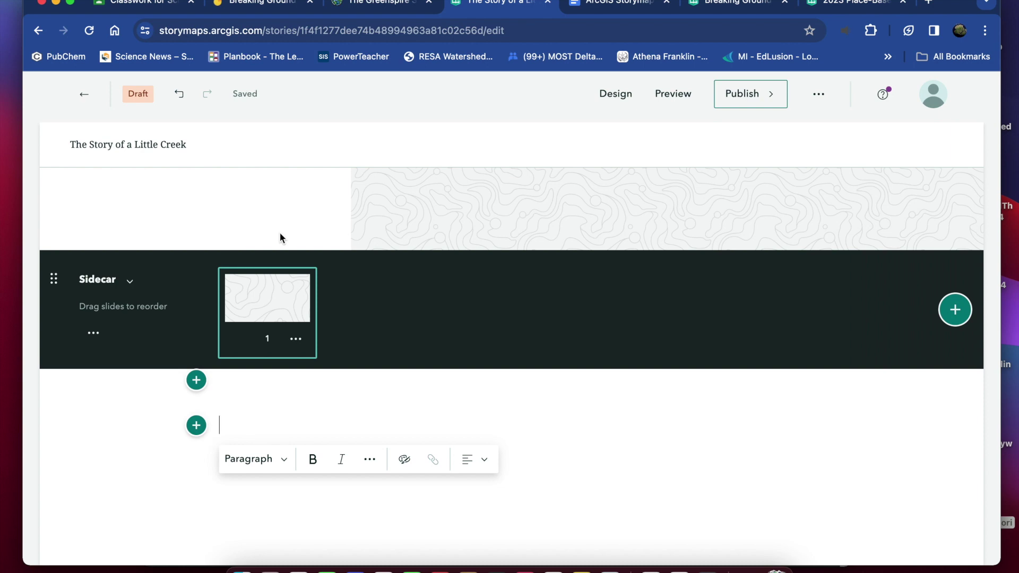
{"action": "type", "text": "water infiltrates between soil grains into the ground to become stored as groundwater in aquifers. It can infiltrate loose or planted soil faster"}
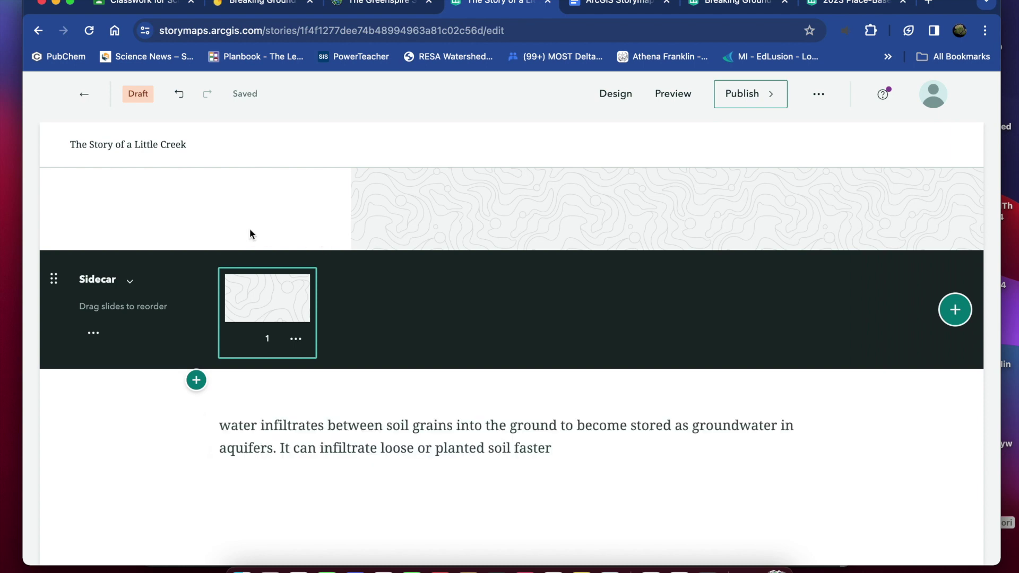
{"action": "triple_click", "coordinate": [222, 425]}
{"action": "key", "text": "BackSpace"}
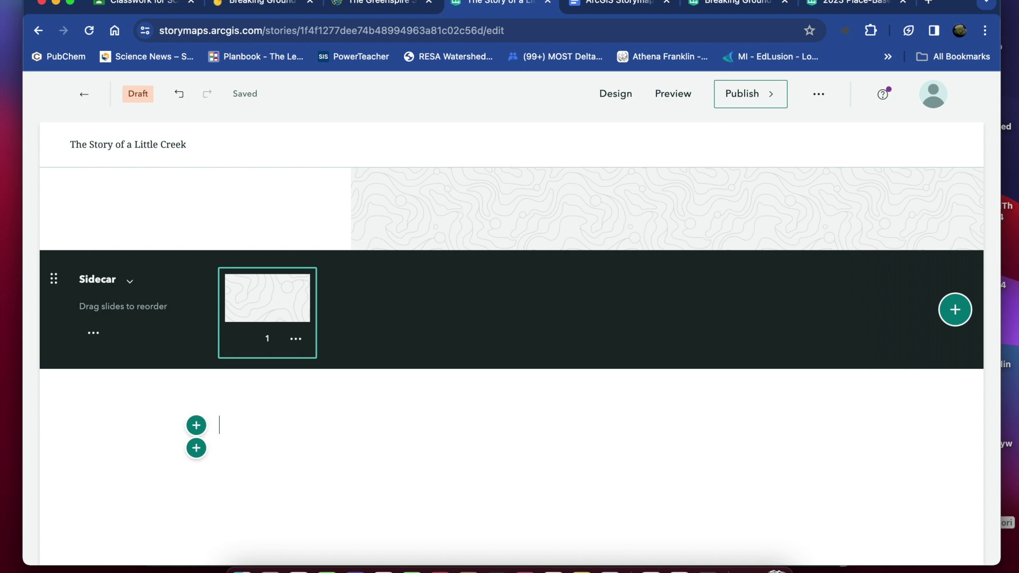
- Select the full flooding and soil infiltration paragraph in the Jamboard text box
{"action": "left_click", "coordinate": [276, 9]}
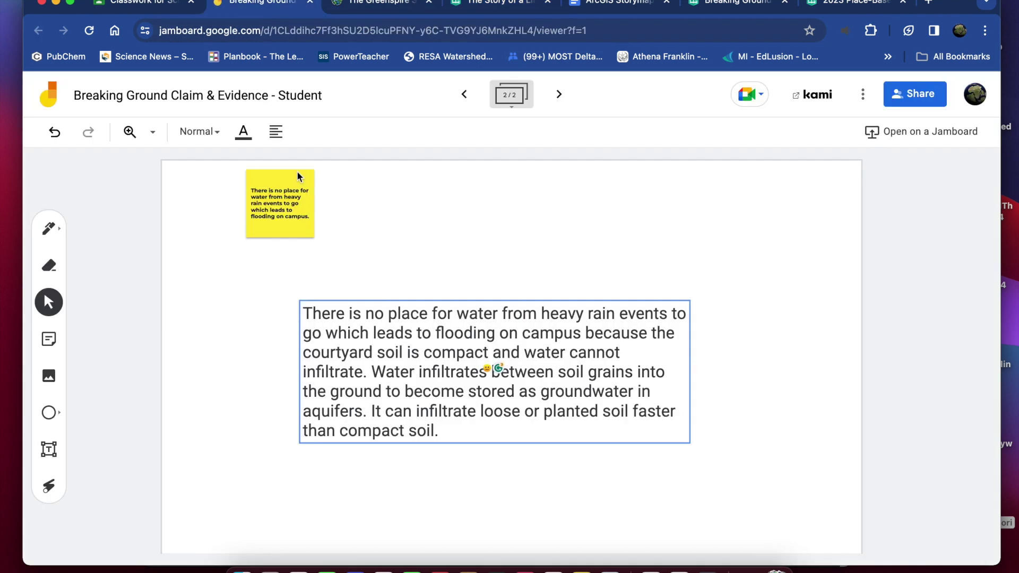
{"action": "left_click", "coordinate": [448, 428]}
{"action": "left_click_drag", "start_coordinate": [448, 428], "coordinate": [395, 332]}
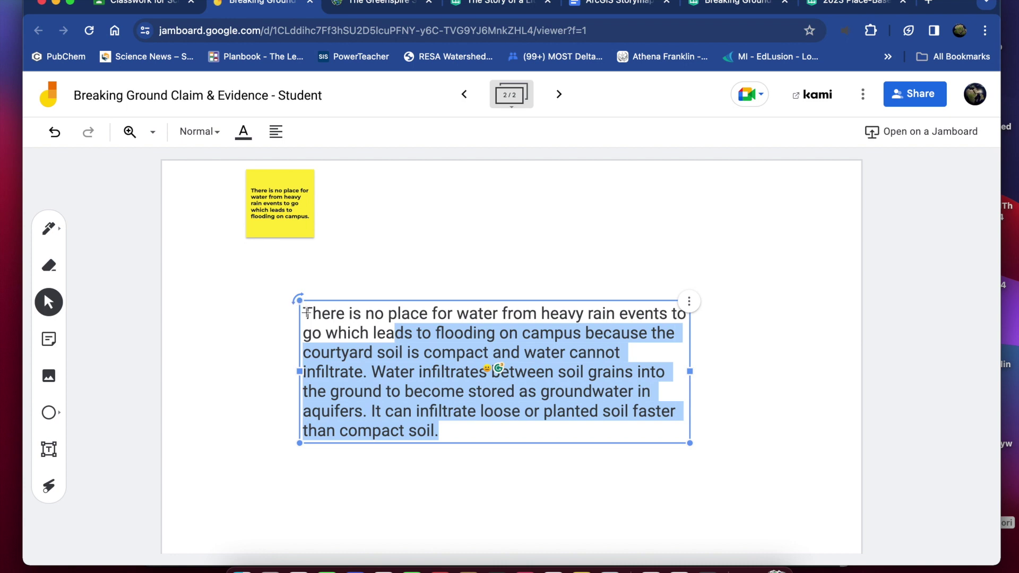
{"action": "left_click", "coordinate": [450, 430]}
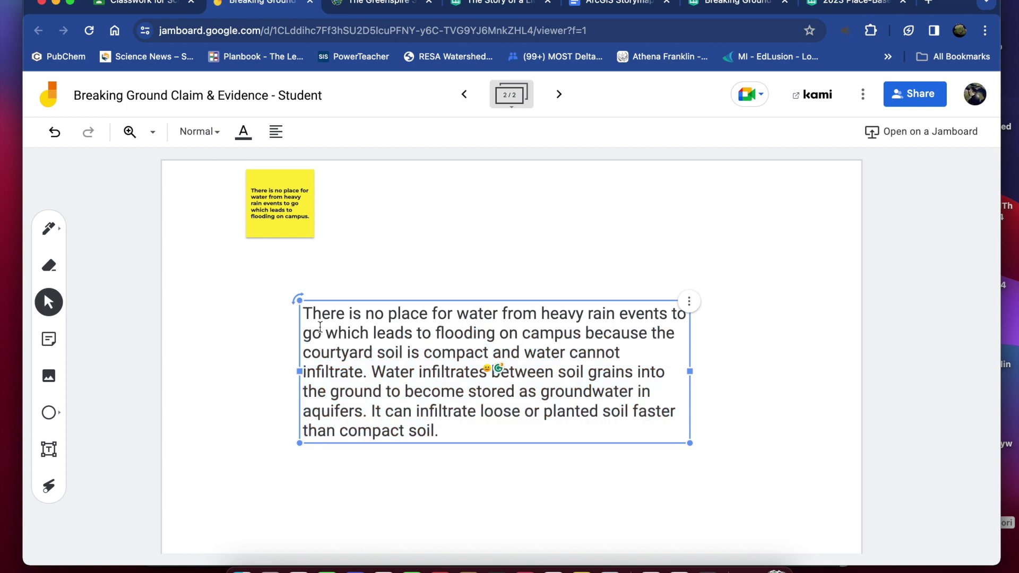
{"action": "left_click", "coordinate": [306, 314], "text": "shift"}
{"action": "key", "text": "super+c"}
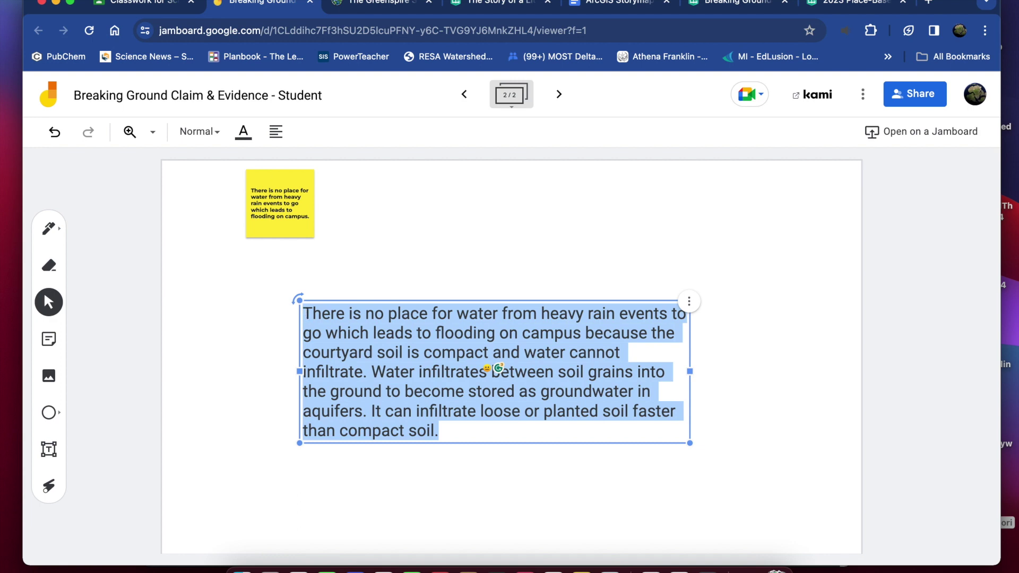
{"action": "left_click", "coordinate": [502, 9]}
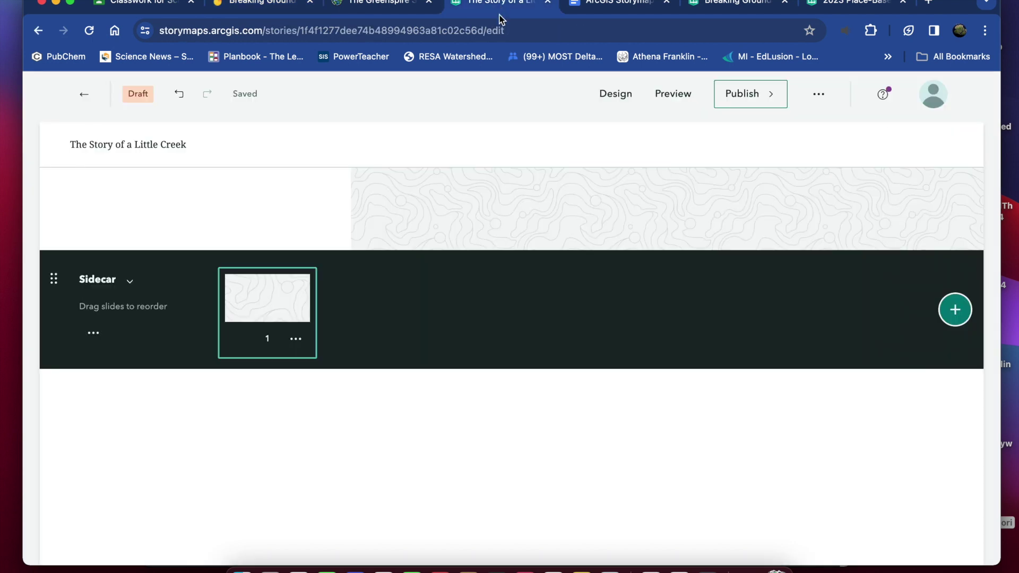
- Add a text block below the Sidecar and paste the flooding and soil infiltration paragraph ending 'than compact soil.'
{"action": "mouse_move", "coordinate": [223, 414]}
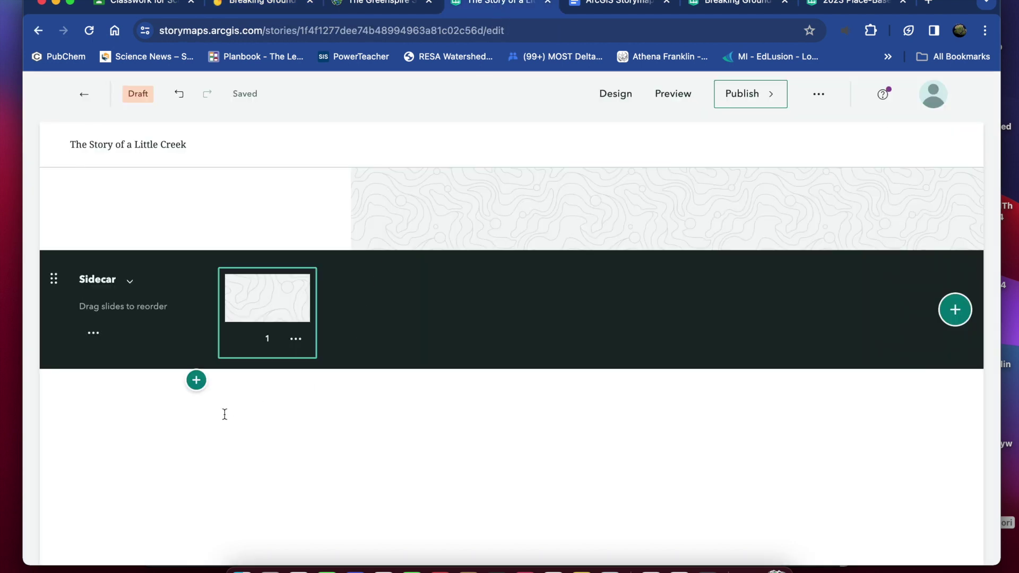
{"action": "left_click", "coordinate": [196, 382]}
{"action": "left_click", "coordinate": [261, 233]}
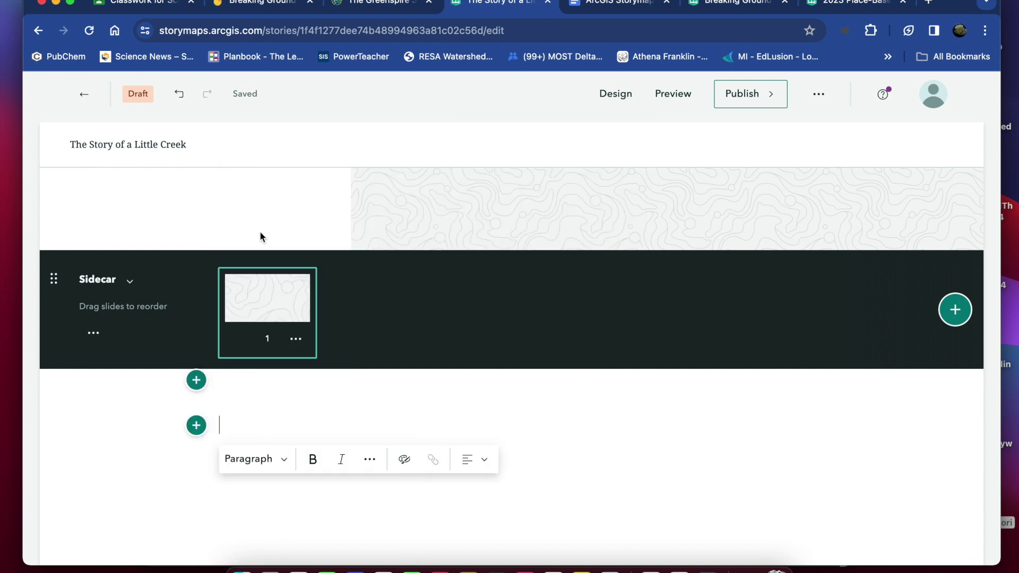
{"action": "left_click", "coordinate": [196, 381]}
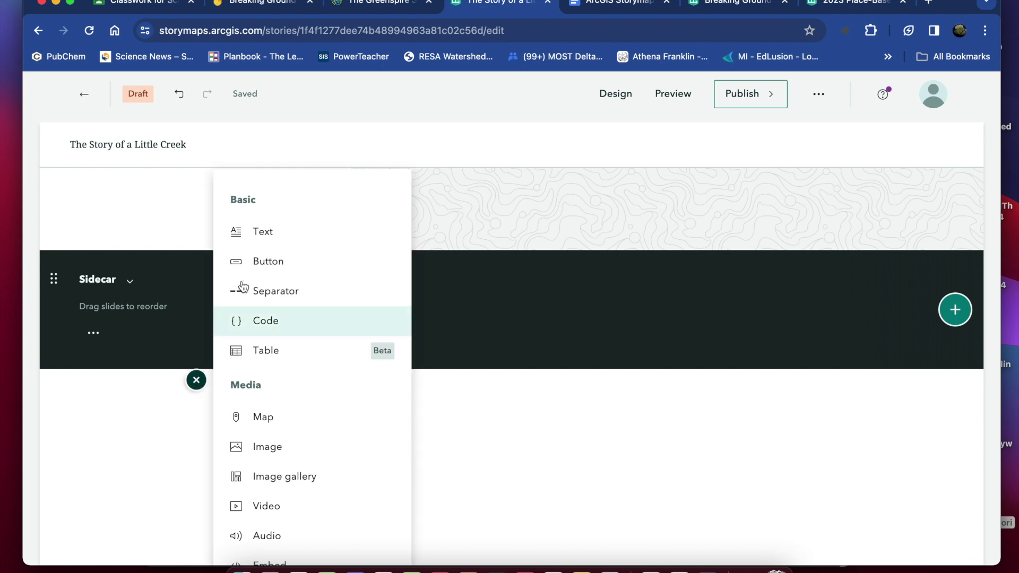
{"action": "left_click", "coordinate": [265, 233]}
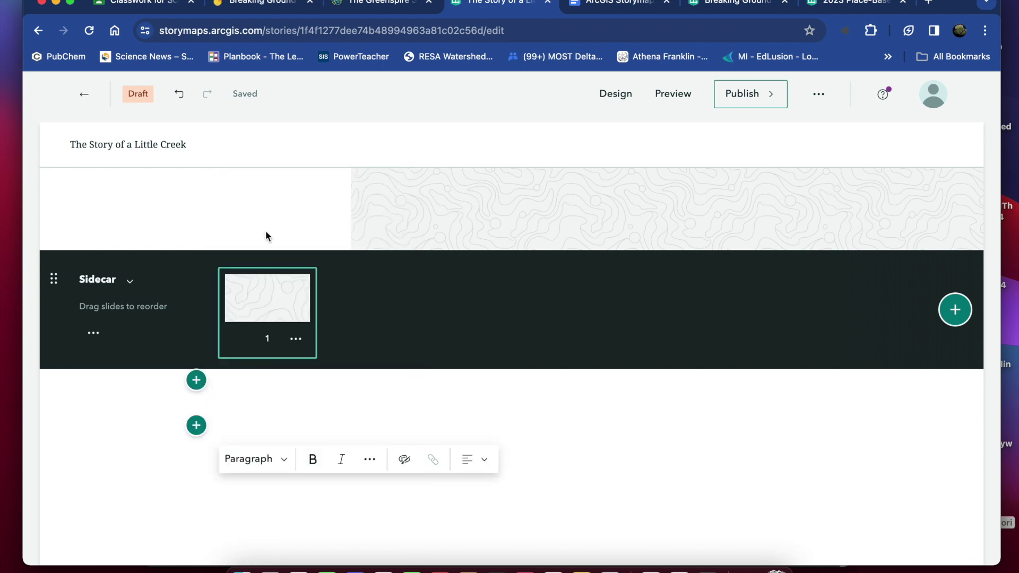
{"action": "key", "text": "super+v"}
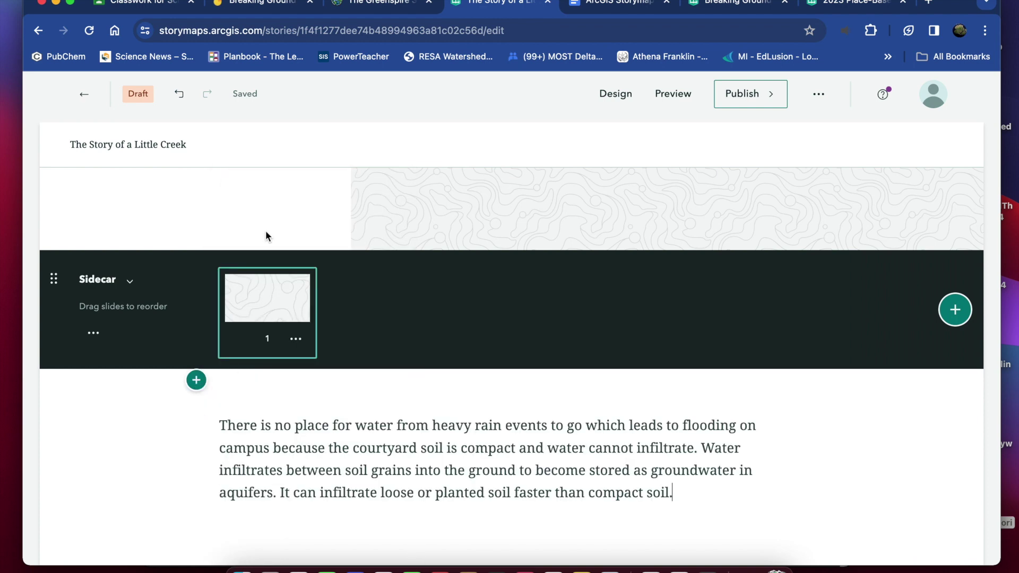
{"action": "scroll", "coordinate": [430, 431], "scroll_direction": "up", "scroll_amount": 4}
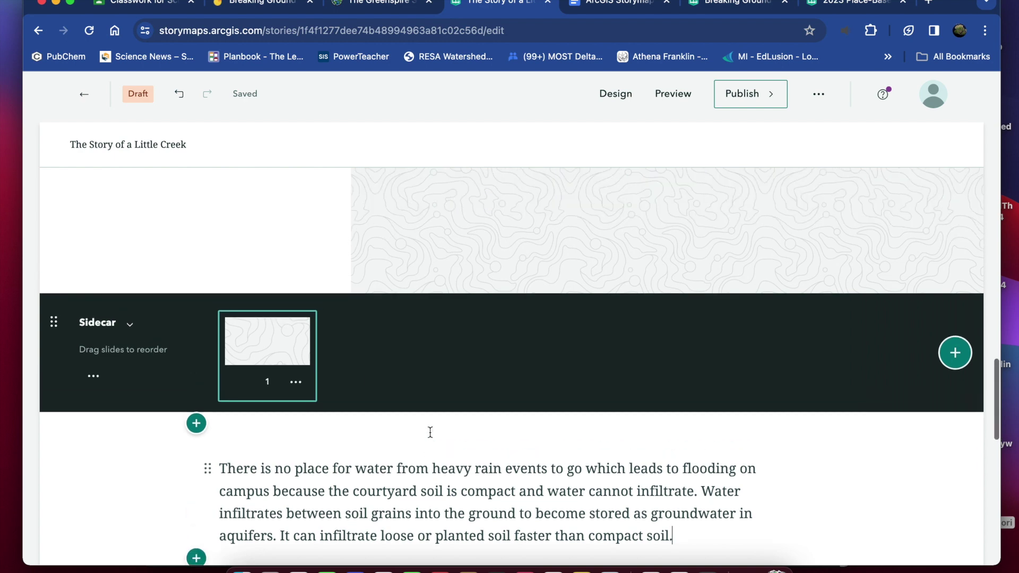
{"action": "scroll", "coordinate": [430, 436], "scroll_direction": "down", "scroll_amount": 5}
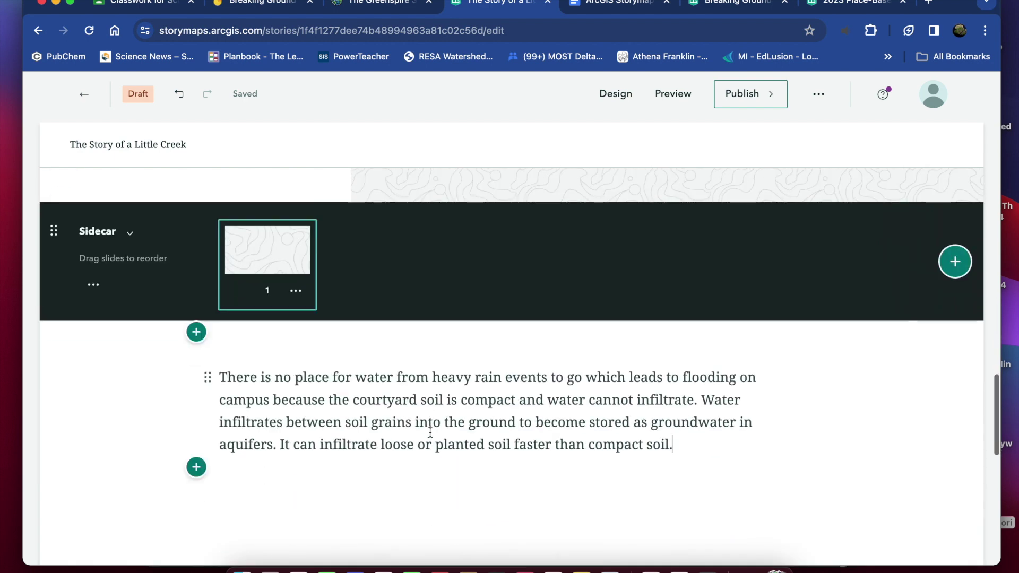
{"action": "left_click", "coordinate": [197, 332]}
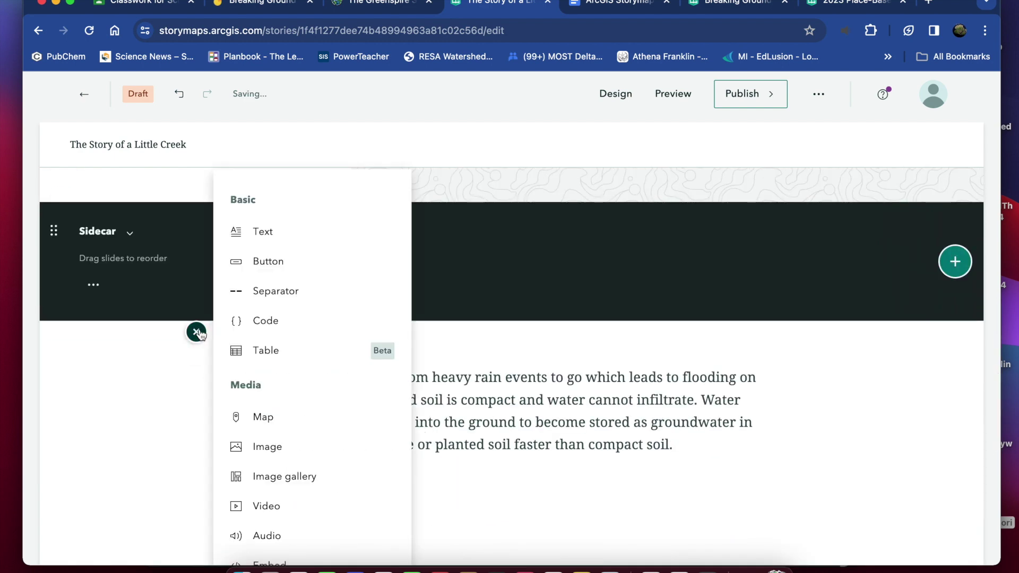
- Insert a Heading 1 reading 'Conclusion' above the paragraph, then switch to the Breaking Ground story
{"action": "left_click", "coordinate": [257, 232]}
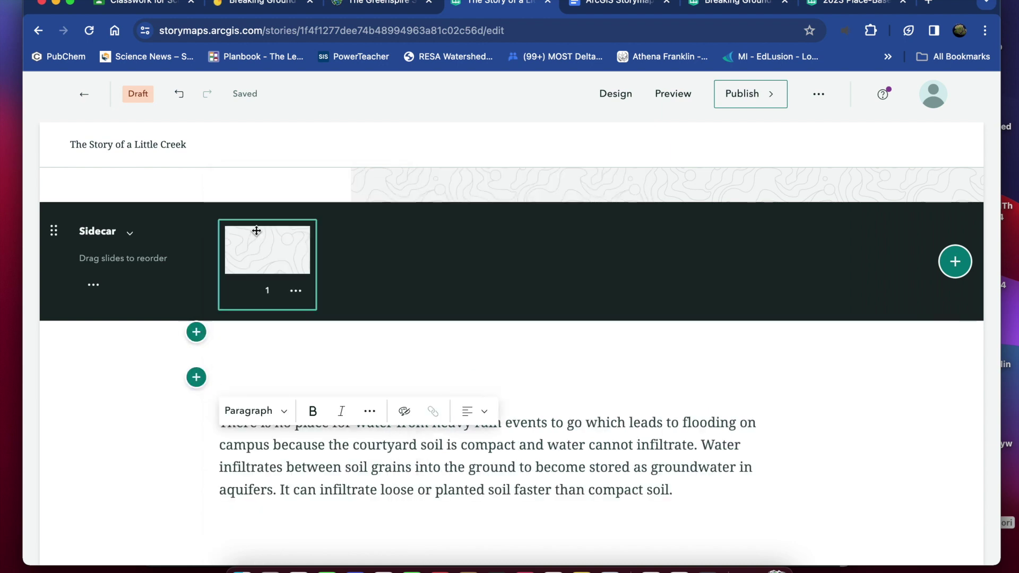
{"action": "left_click", "coordinate": [274, 408]}
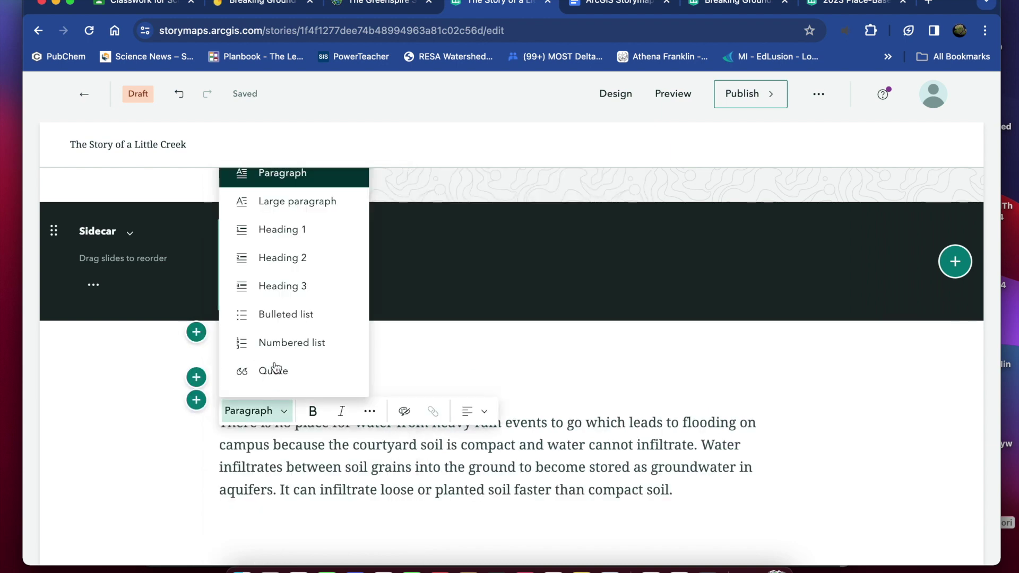
{"action": "left_click", "coordinate": [283, 232]}
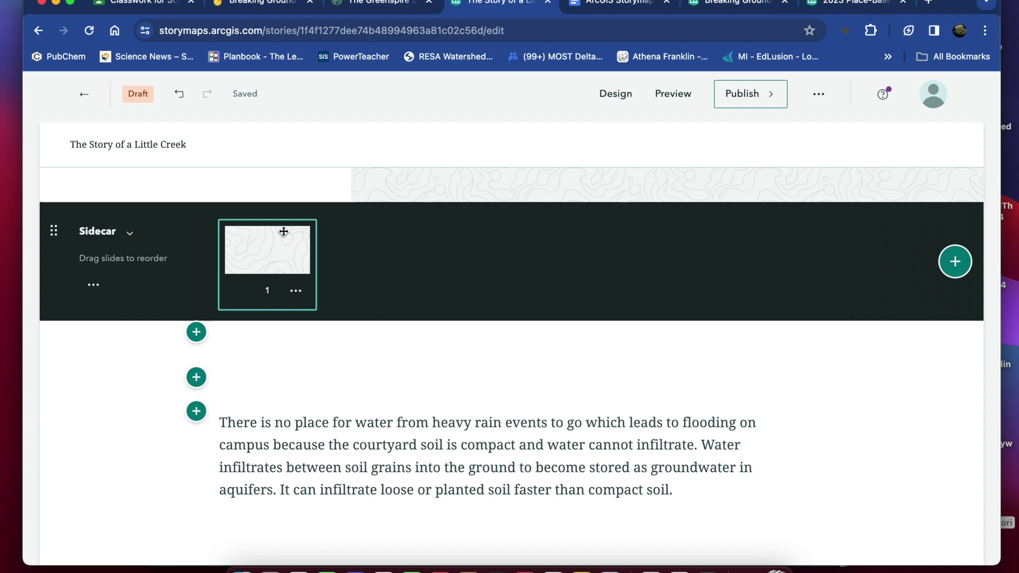
{"action": "type", "text": "Conclusion"}
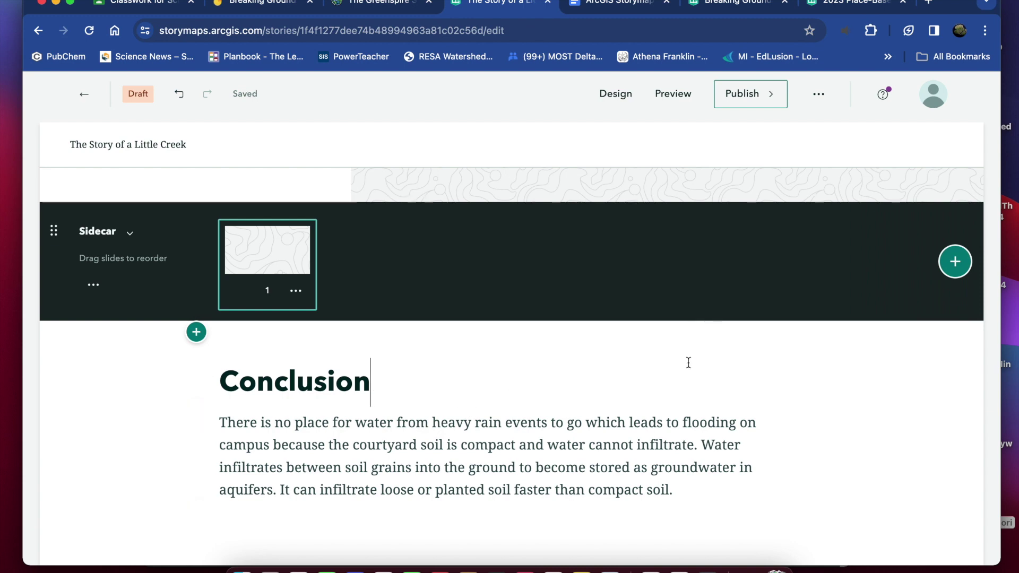
{"action": "left_click", "coordinate": [746, 5]}
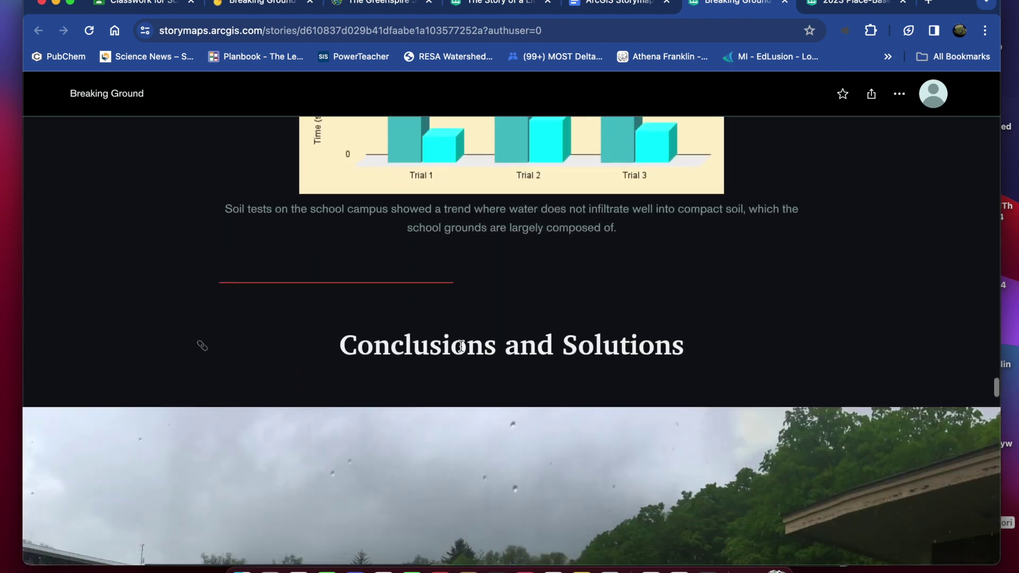
{"action": "scroll", "coordinate": [596, 374], "scroll_direction": "down", "scroll_amount": 3}
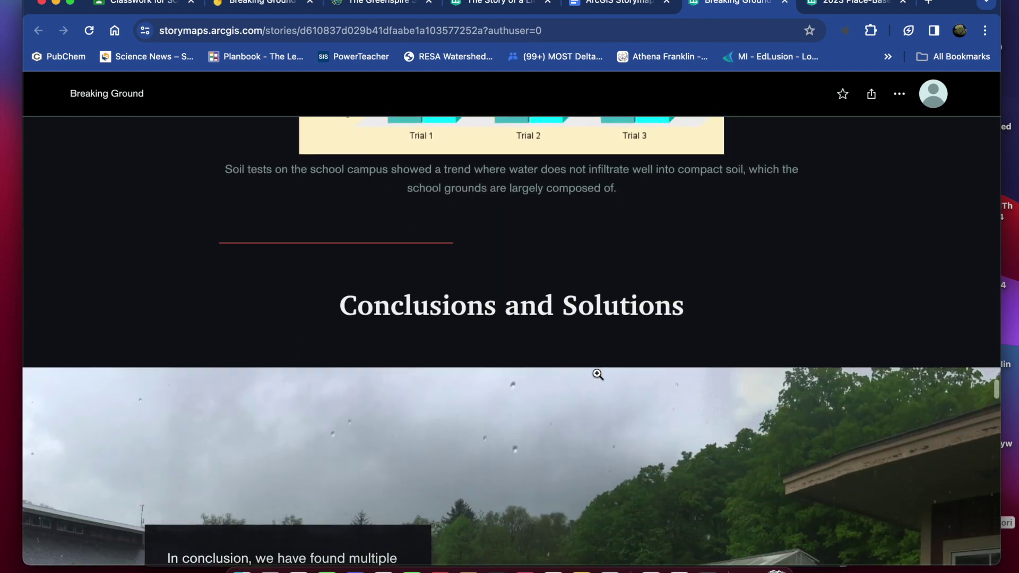
{"action": "scroll", "coordinate": [596, 374], "scroll_direction": "down", "scroll_amount": 2}
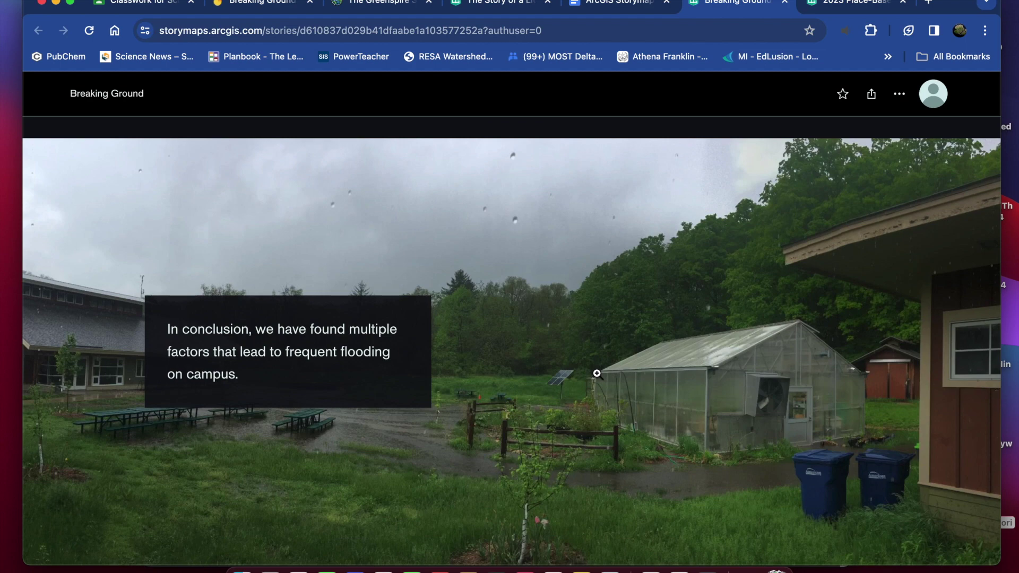
- Scroll the Breaking Ground story, check the first frame of its claim and evidence Jamboard, and return
{"action": "left_click", "coordinate": [291, 3]}
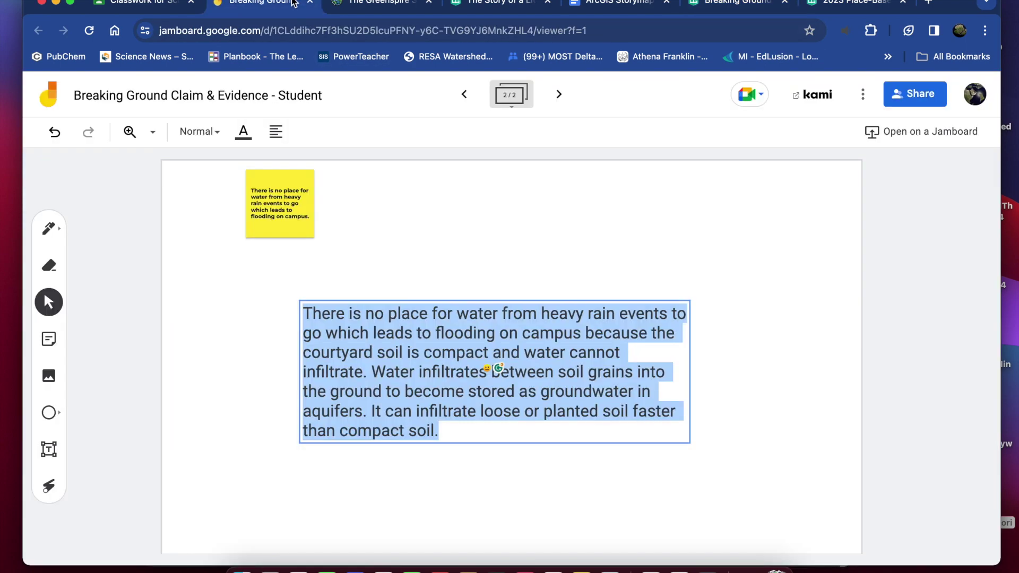
{"action": "left_click", "coordinate": [465, 95]}
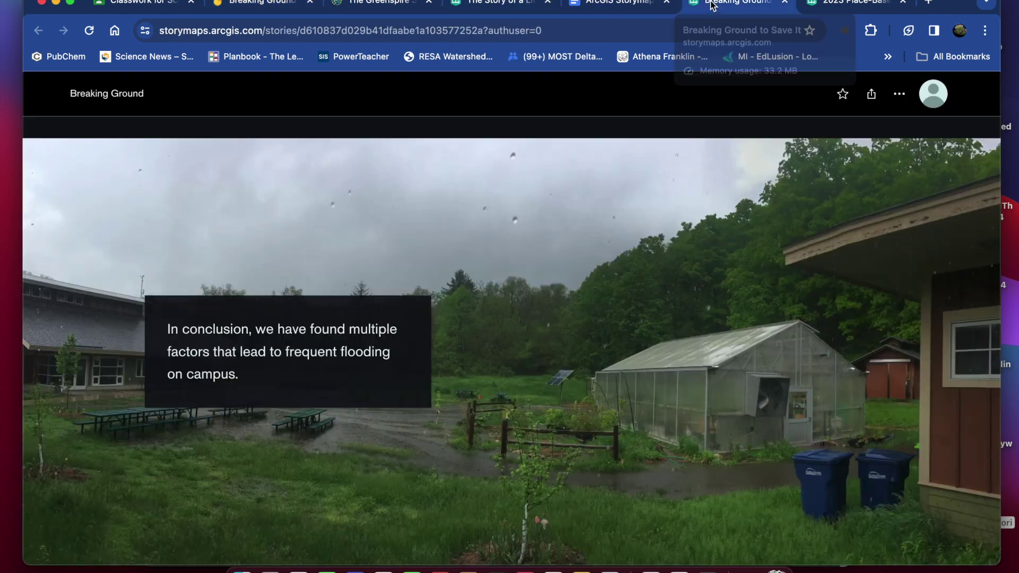
{"action": "left_click_drag", "start_coordinate": [684, 15], "coordinate": [566, 15]}
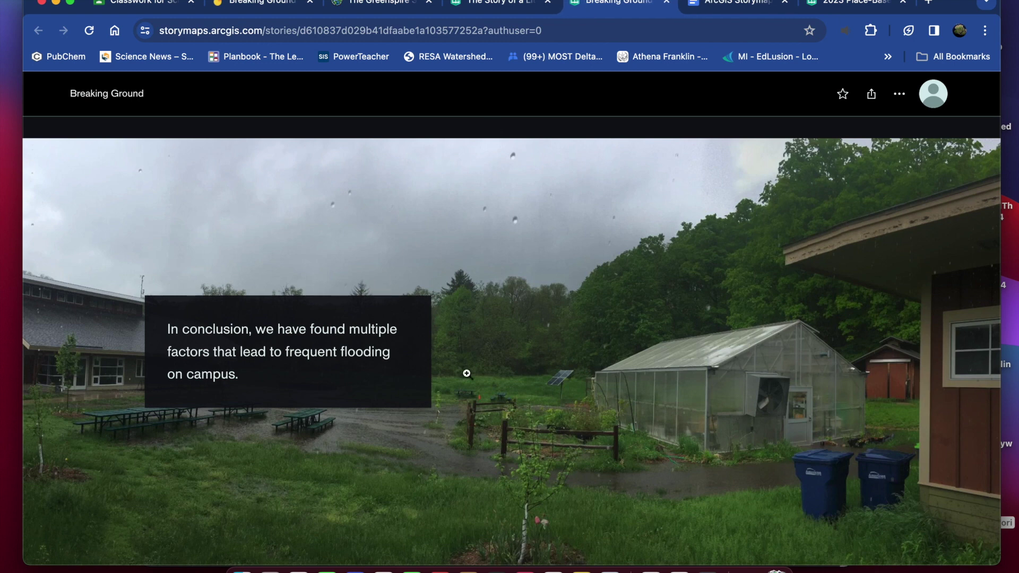
- Scroll through the Breaking Ground sidecar slides and back up to Conclusions and Solutions
{"action": "scroll", "coordinate": [467, 373], "scroll_direction": "down", "scroll_amount": 5}
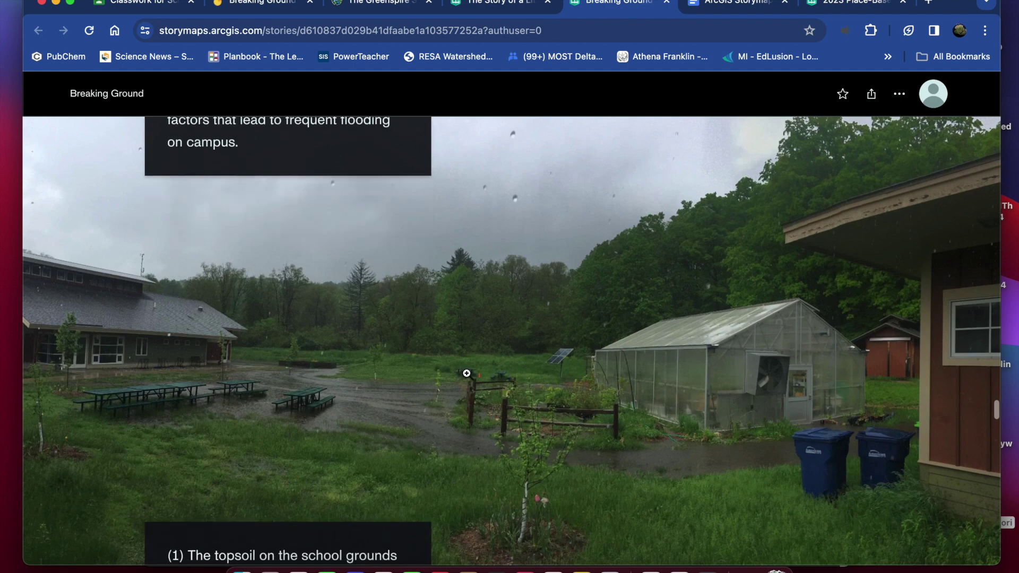
{"action": "scroll", "coordinate": [467, 373], "scroll_direction": "down", "scroll_amount": 3}
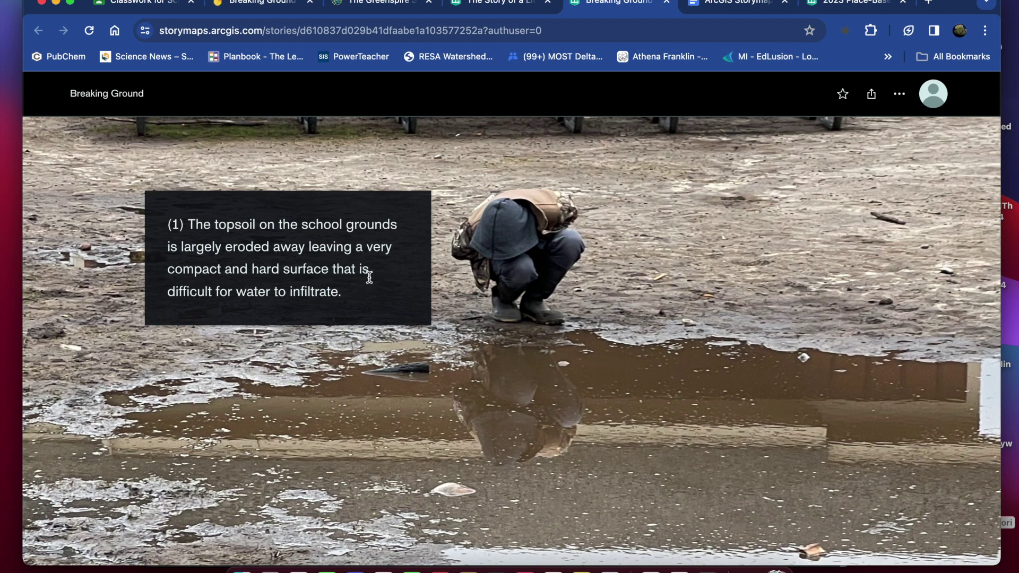
{"action": "scroll", "coordinate": [425, 343], "scroll_direction": "down", "scroll_amount": 5}
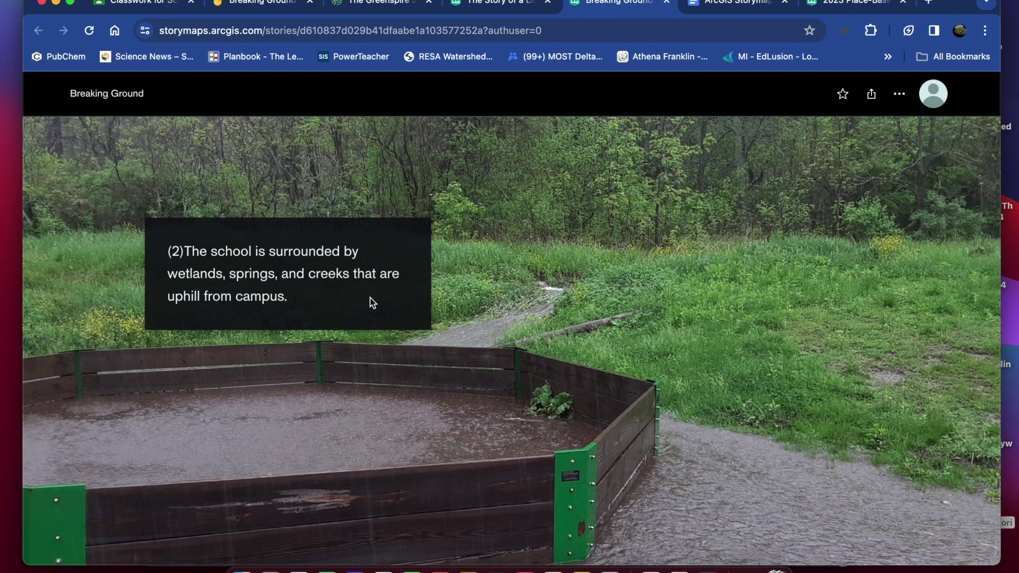
{"action": "scroll", "coordinate": [371, 298], "scroll_direction": "down", "scroll_amount": 1}
{"action": "scroll", "coordinate": [432, 373], "scroll_direction": "down", "scroll_amount": 4}
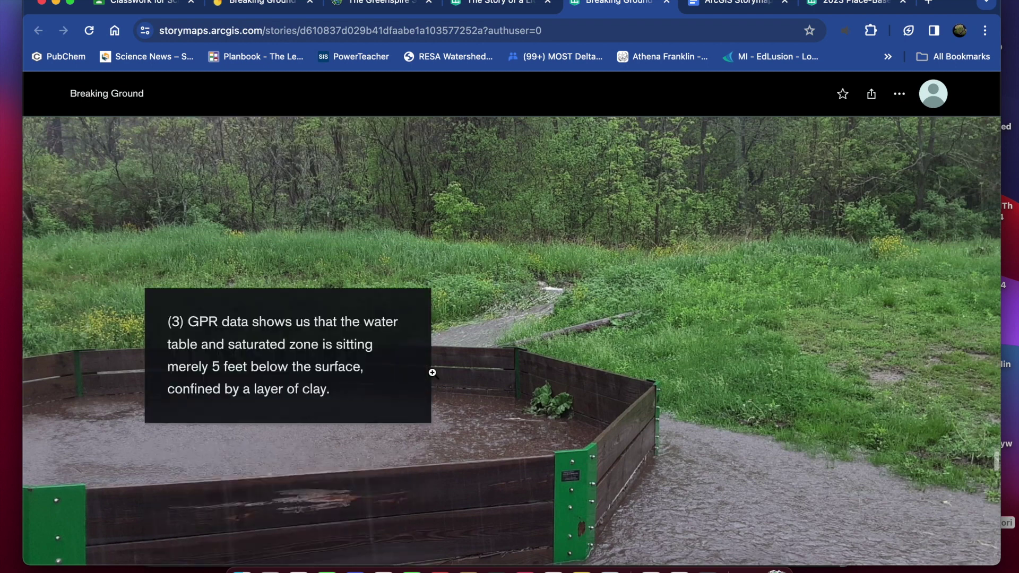
{"action": "scroll", "coordinate": [432, 373], "scroll_direction": "down", "scroll_amount": 2}
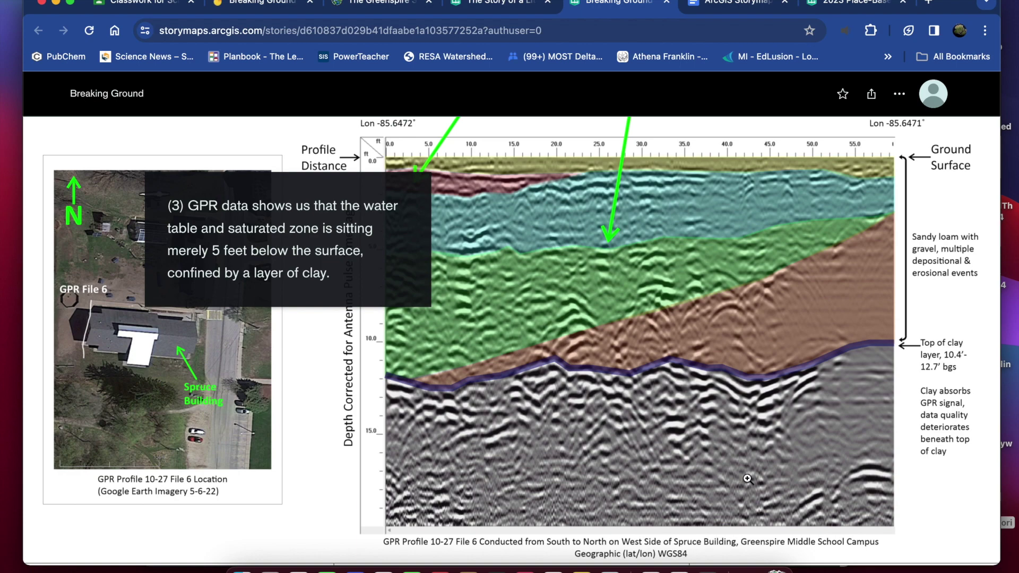
{"action": "scroll", "coordinate": [413, 366], "scroll_direction": "down", "scroll_amount": 5}
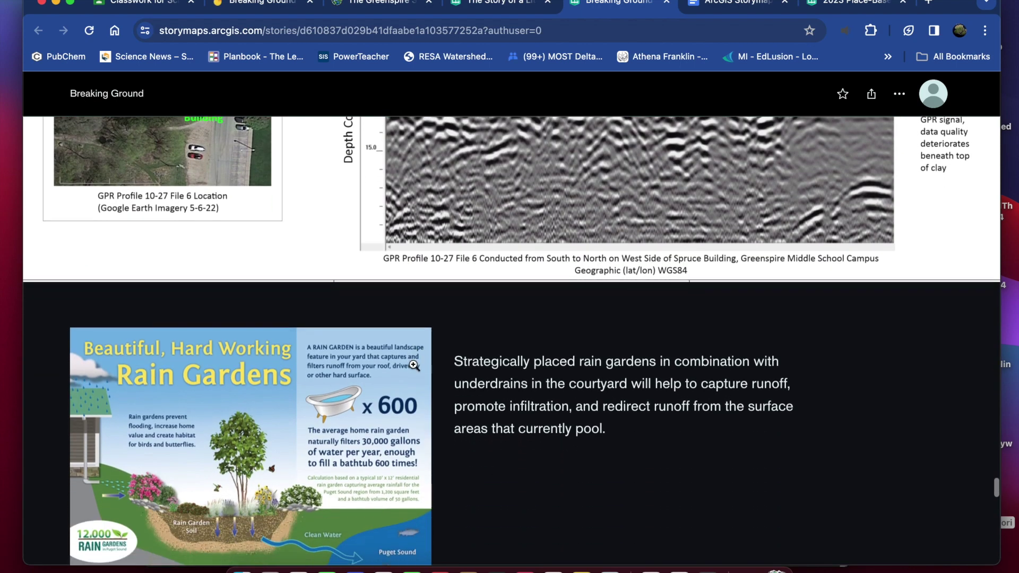
{"action": "scroll", "coordinate": [413, 365], "scroll_direction": "up", "scroll_amount": 5}
{"action": "scroll", "coordinate": [414, 366], "scroll_direction": "down", "scroll_amount": 5}
{"action": "scroll", "coordinate": [414, 365], "scroll_direction": "up", "scroll_amount": 5}
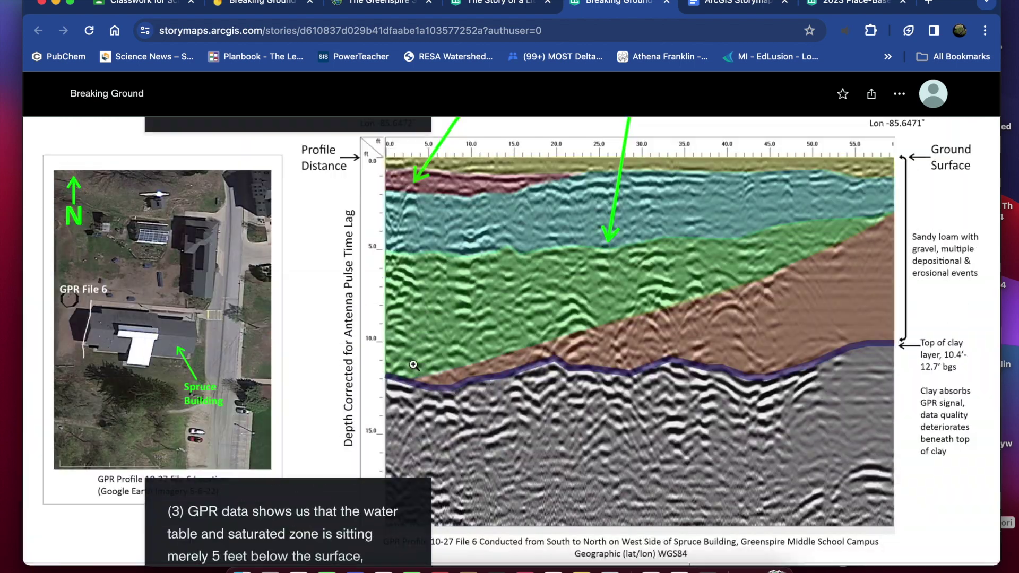
{"action": "scroll", "coordinate": [413, 365], "scroll_direction": "up", "scroll_amount": 10}
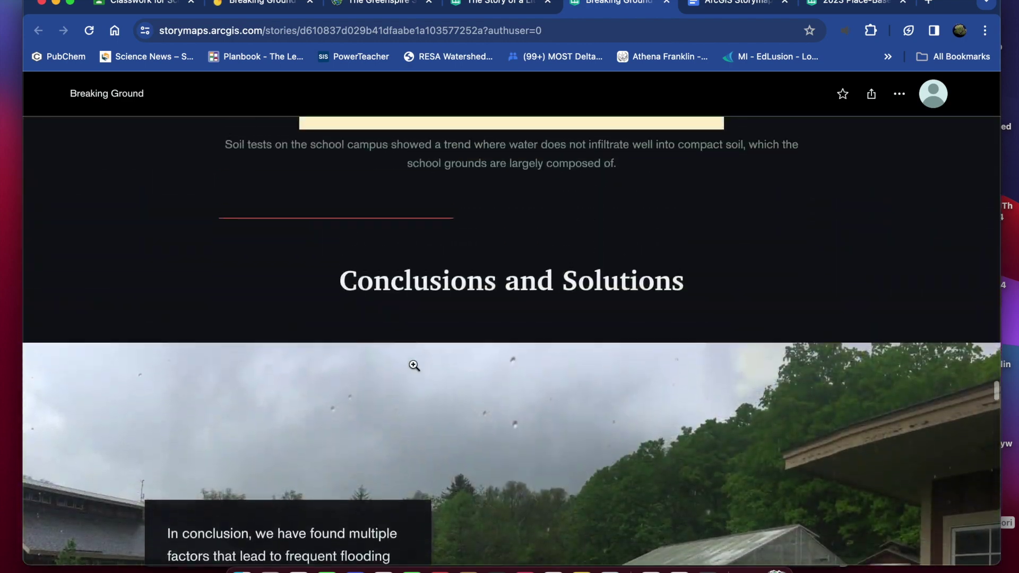
{"action": "scroll", "coordinate": [413, 365], "scroll_direction": "up", "scroll_amount": 1}
{"action": "left_click", "coordinate": [494, 2]}
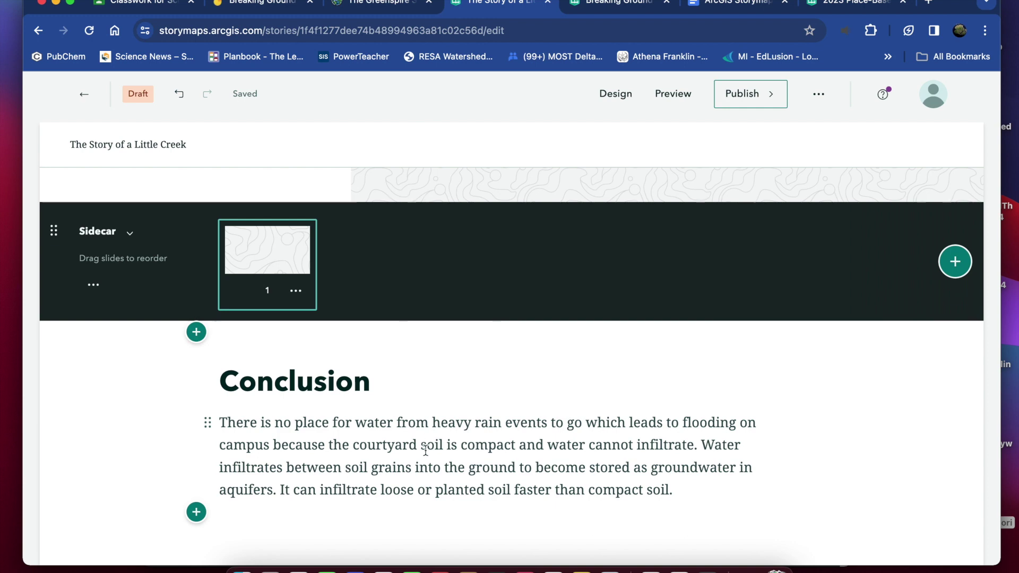
{"action": "scroll", "coordinate": [455, 471], "scroll_direction": "down", "scroll_amount": 3}
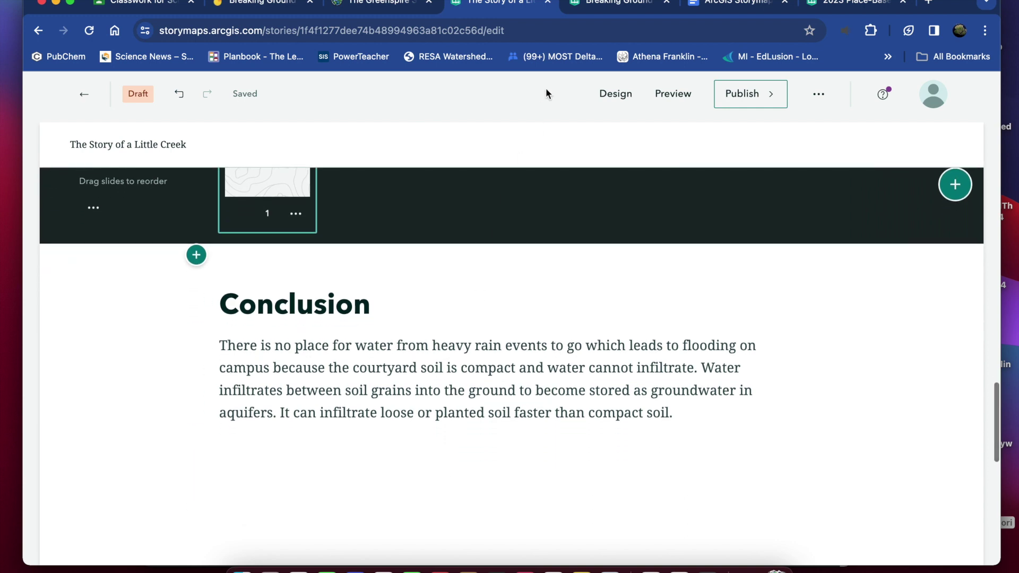
{"action": "left_click", "coordinate": [610, 4]}
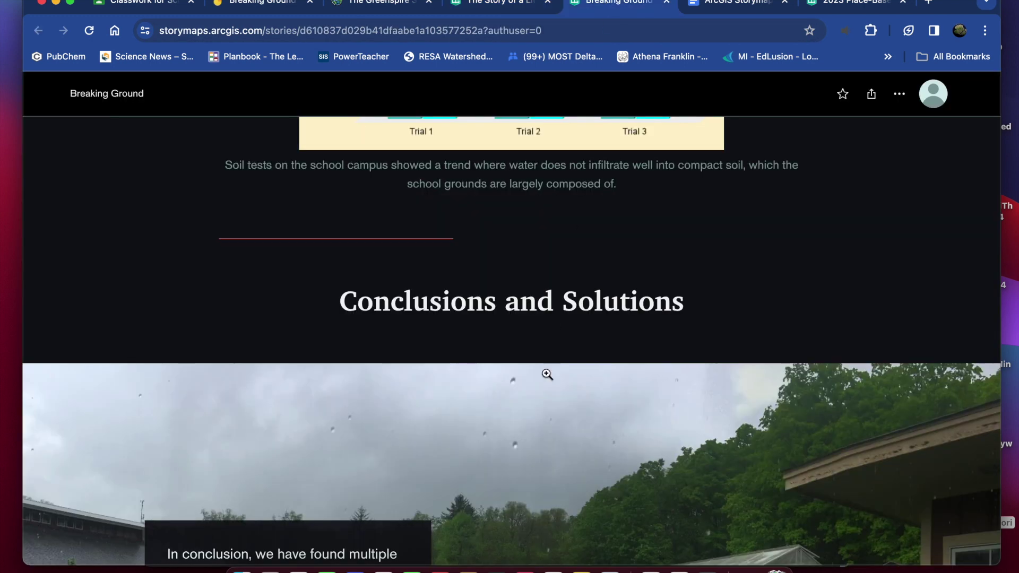
{"action": "scroll", "coordinate": [547, 383], "scroll_direction": "down", "scroll_amount": 15}
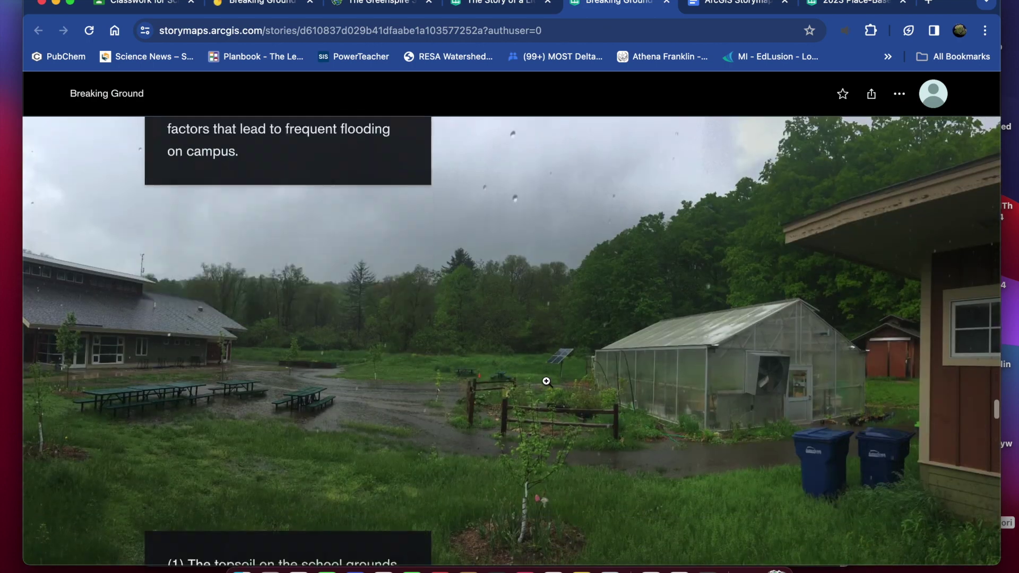
{"action": "scroll", "coordinate": [546, 381], "scroll_direction": "down", "scroll_amount": 5}
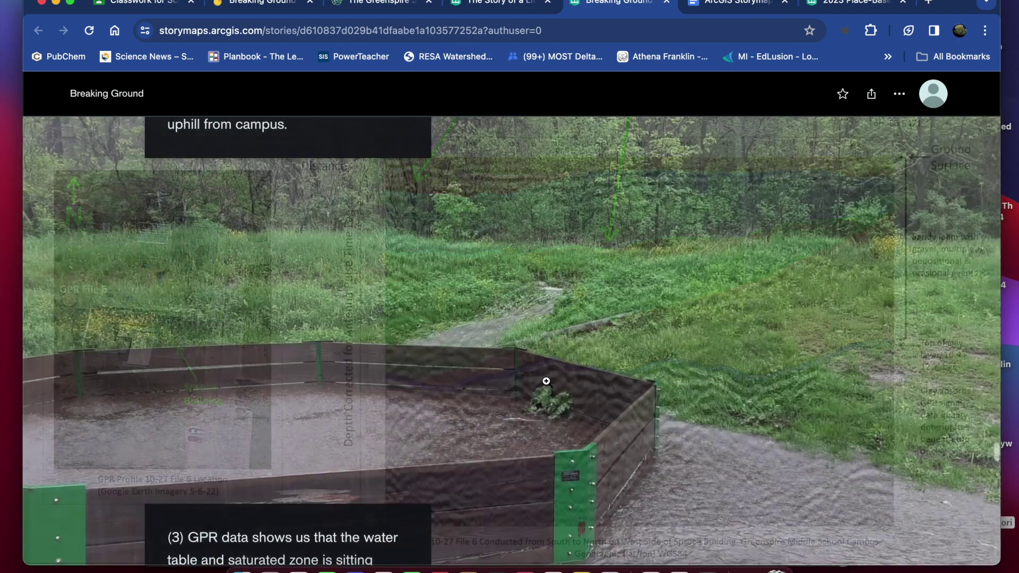
{"action": "scroll", "coordinate": [546, 381], "scroll_direction": "up", "scroll_amount": 20}
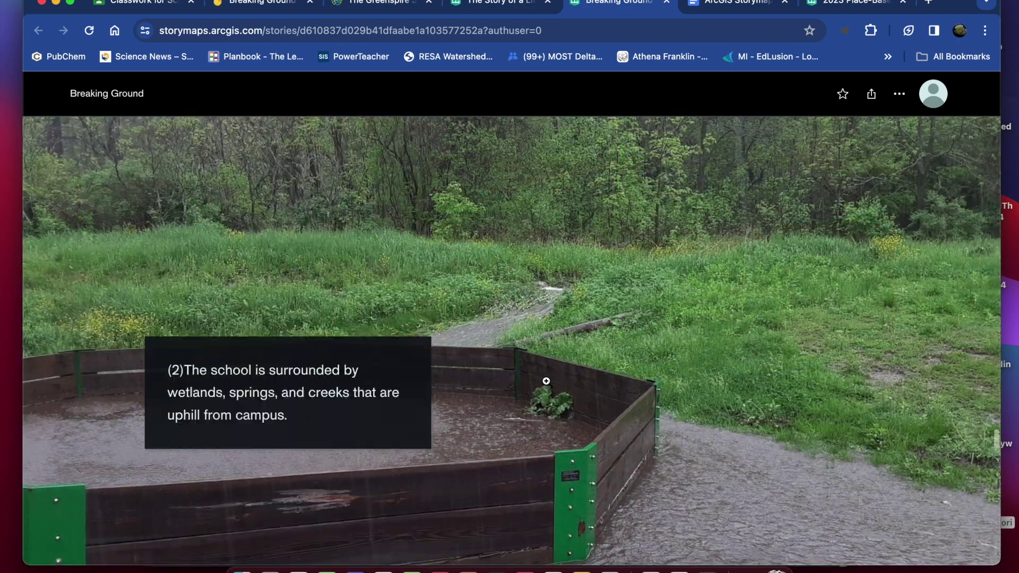
{"action": "scroll", "coordinate": [546, 381], "scroll_direction": "up", "scroll_amount": 1}
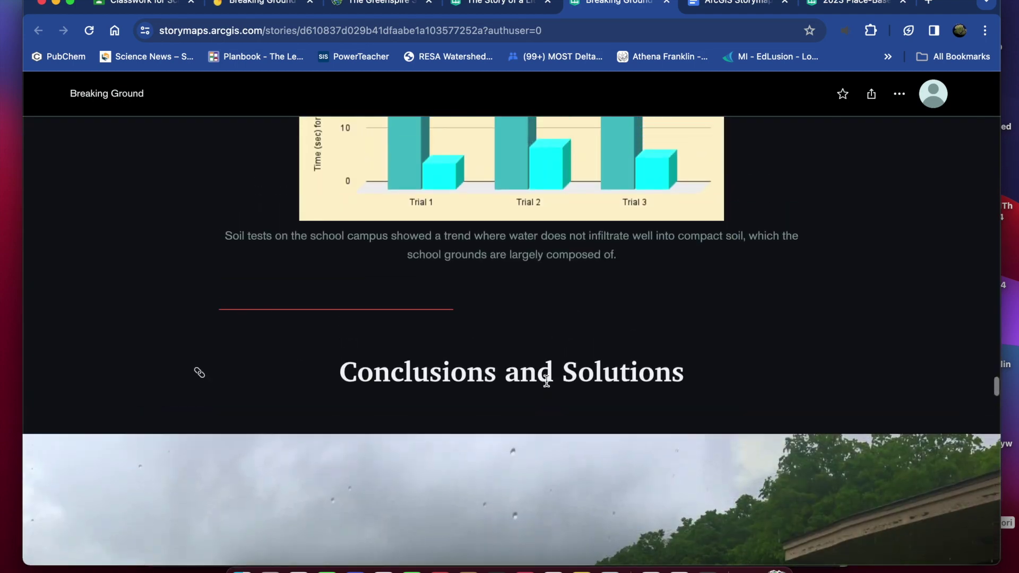